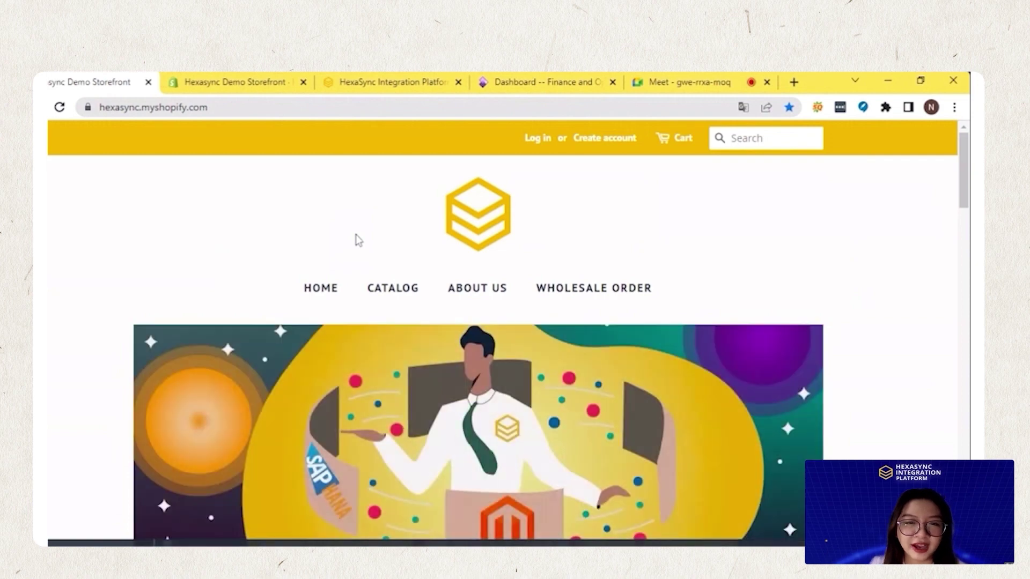
Browse the storefront products and the Shopify admin dashboard, ending on the HexaSync Integrations list
scroll(347, 267, down, 6)
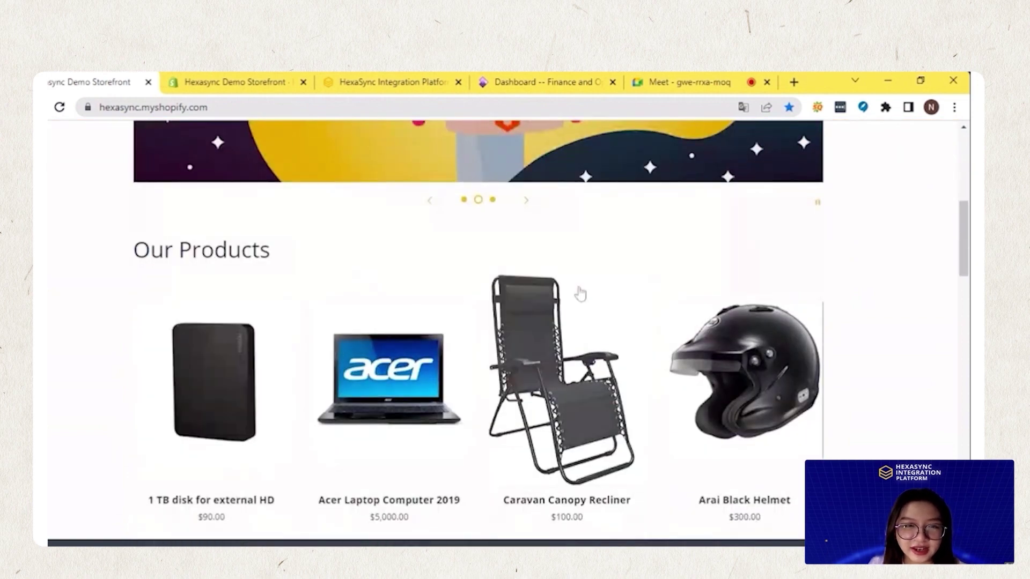
scroll(88, 316, down, 12)
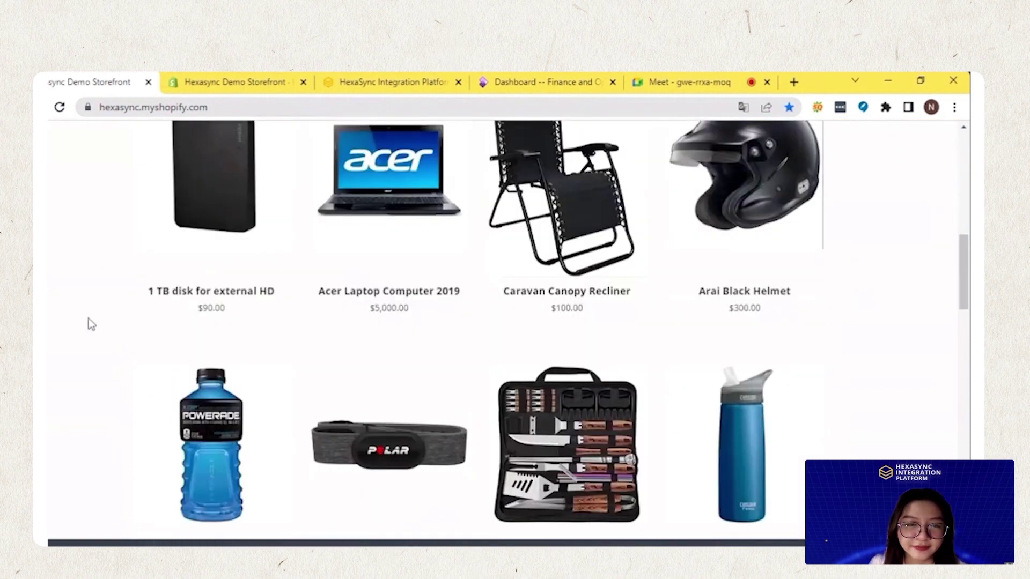
scroll(101, 319, up, 15)
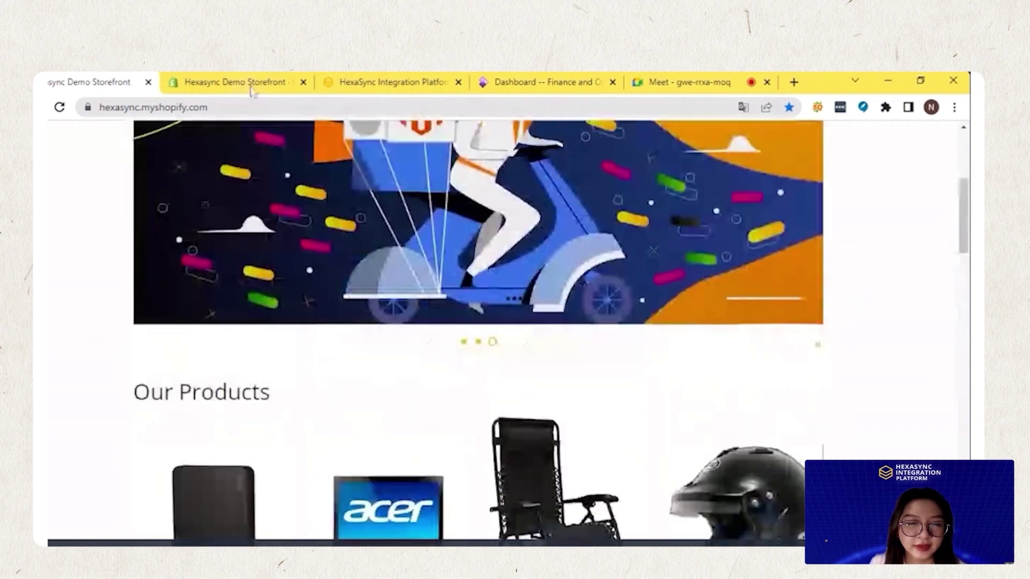
click(250, 83)
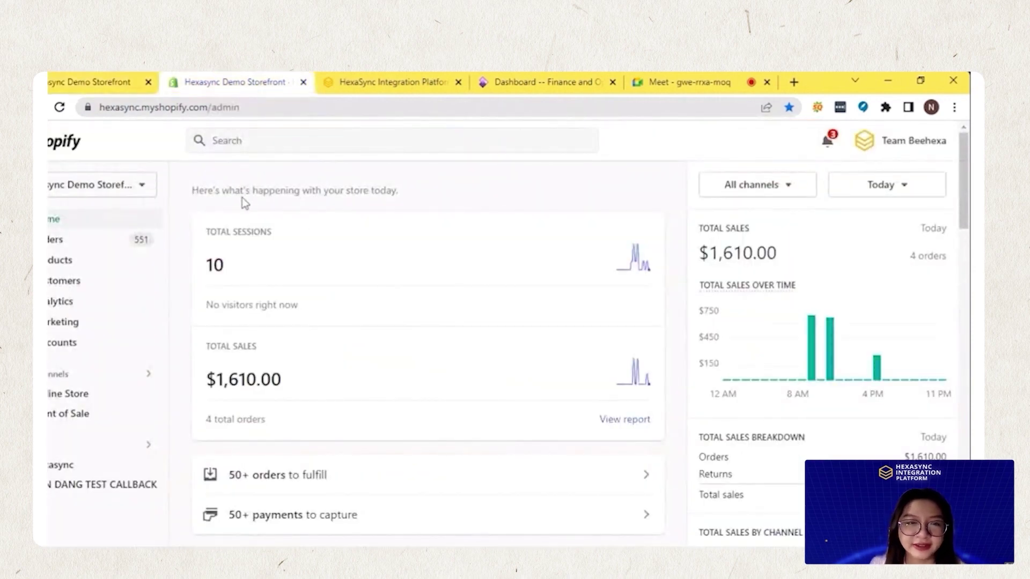
scroll(276, 236, down, 15)
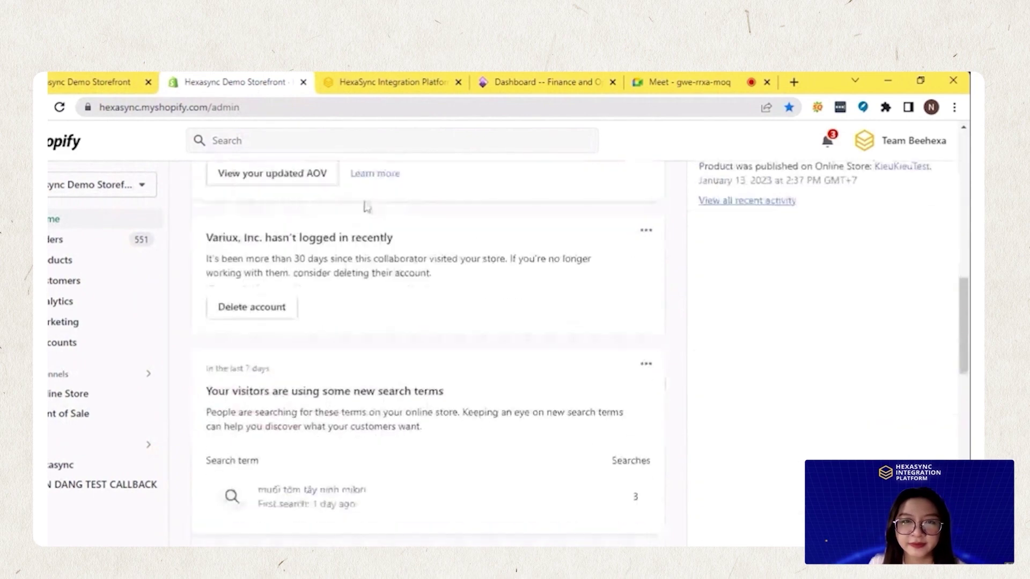
click(399, 83)
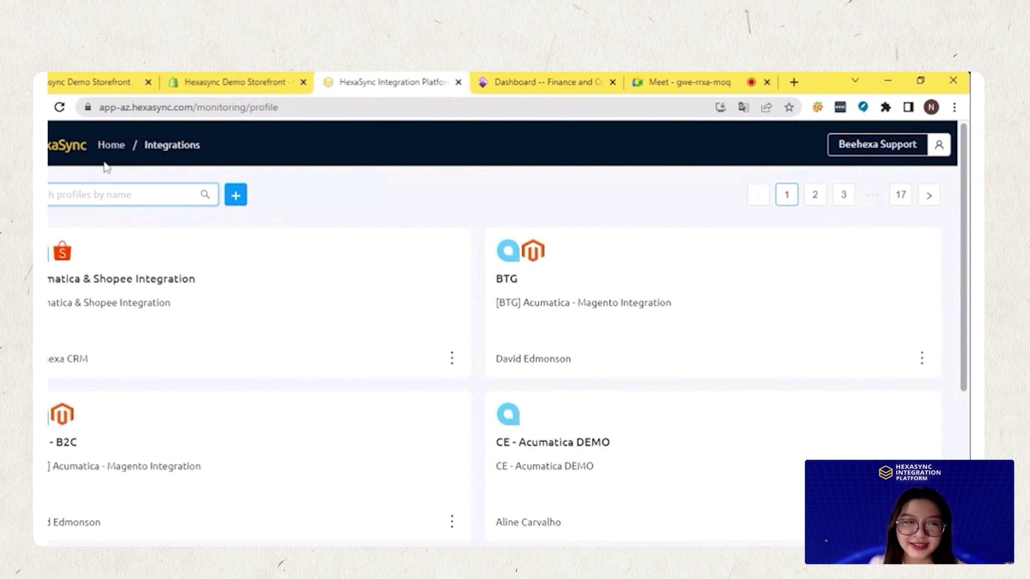
Scroll the HexaSync integration profiles, glance at Dynamics 365, then go back to the Demo Storefront
scroll(273, 256, down, 4)
scroll(269, 255, down, 3)
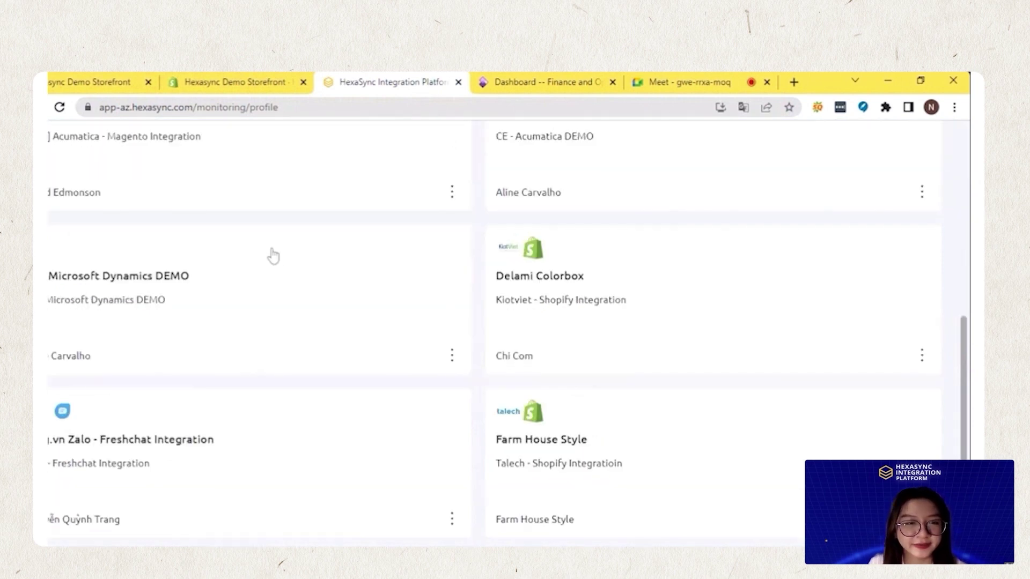
scroll(269, 255, up, 8)
key(ctrl+Tab)
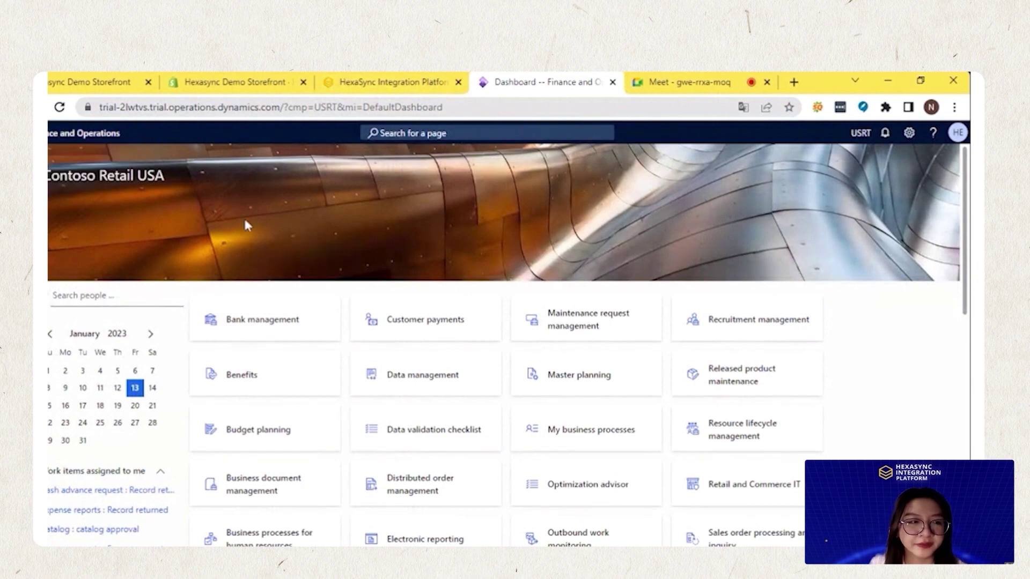
click(97, 83)
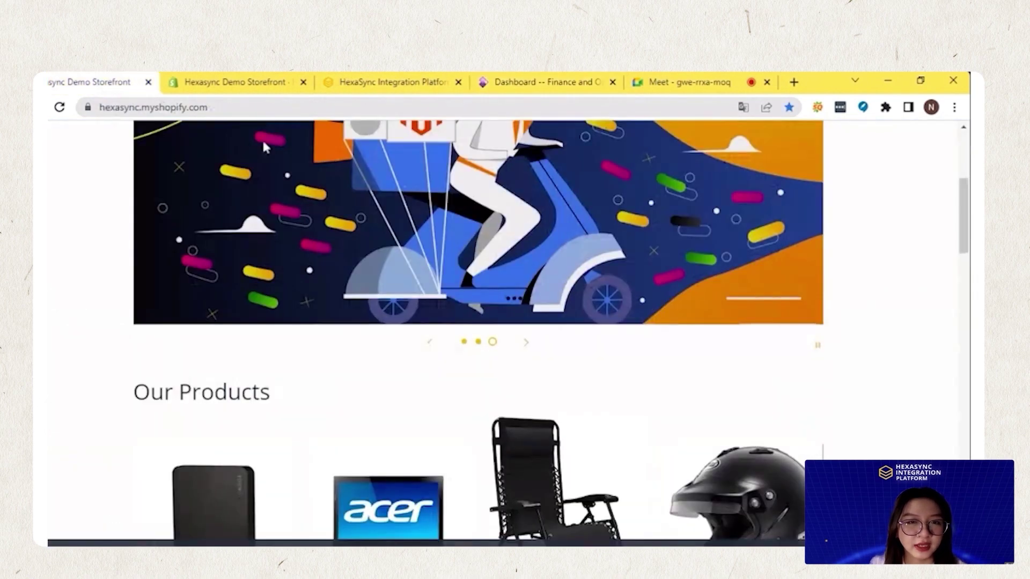
Search the storefront for 'King Bed 2022', which comes back with no results
scroll(391, 292, up, 5)
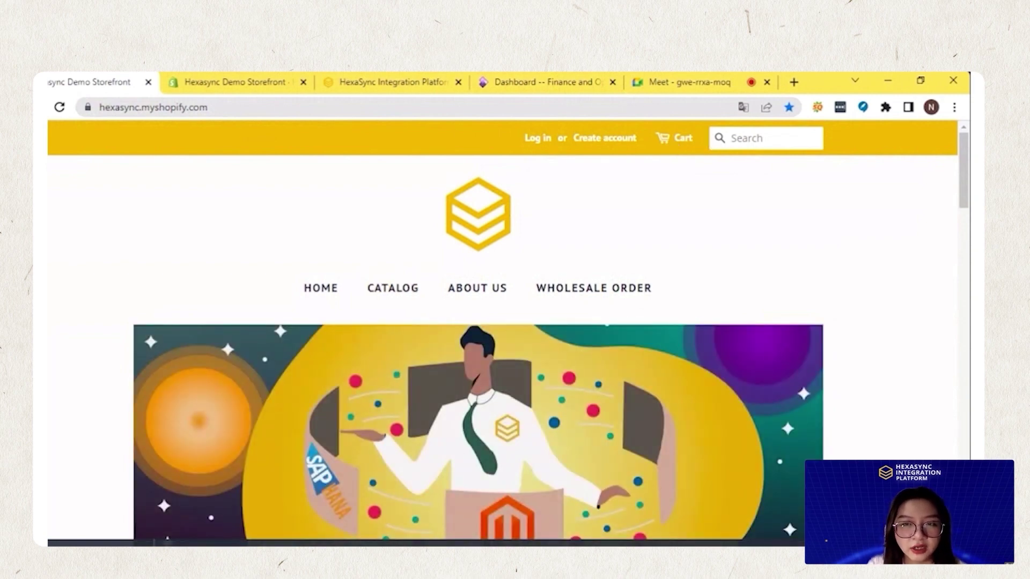
click(766, 137)
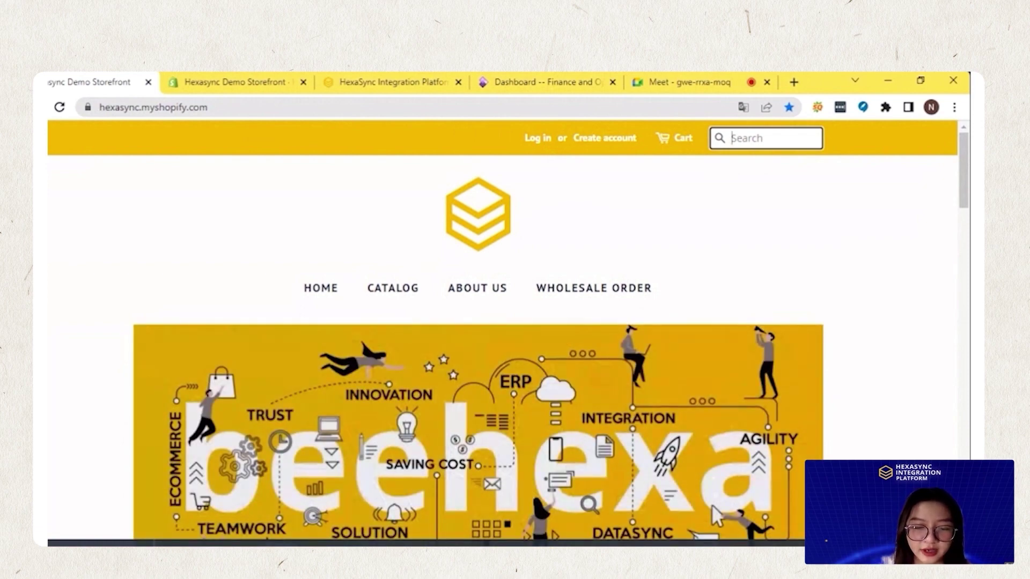
text(King )
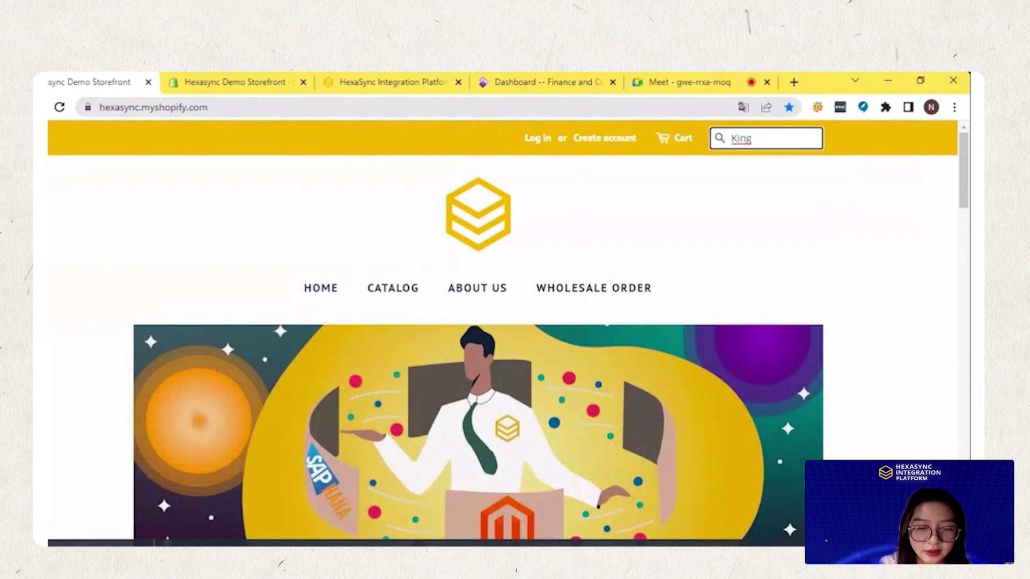
text(Bed )
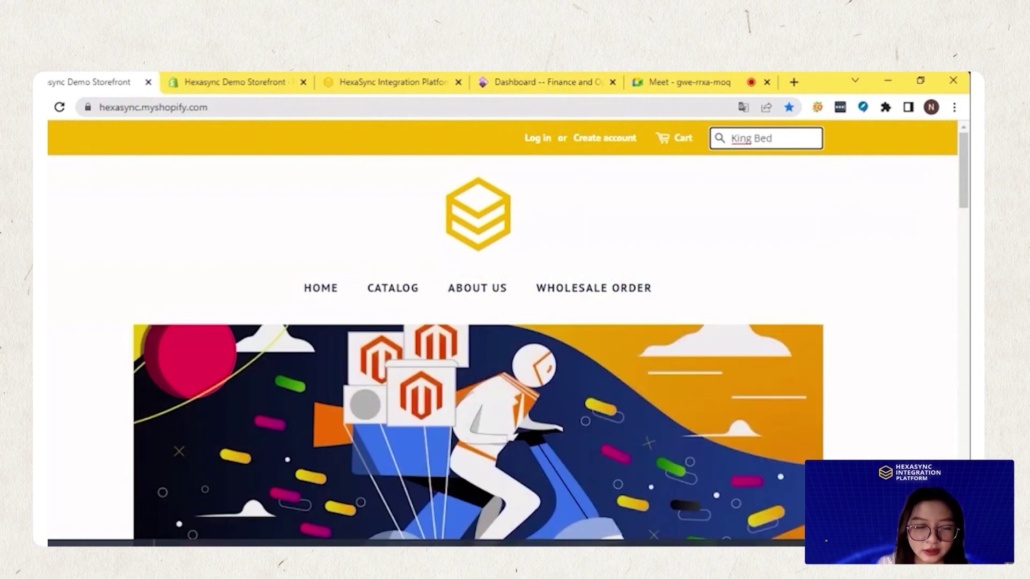
text(2)
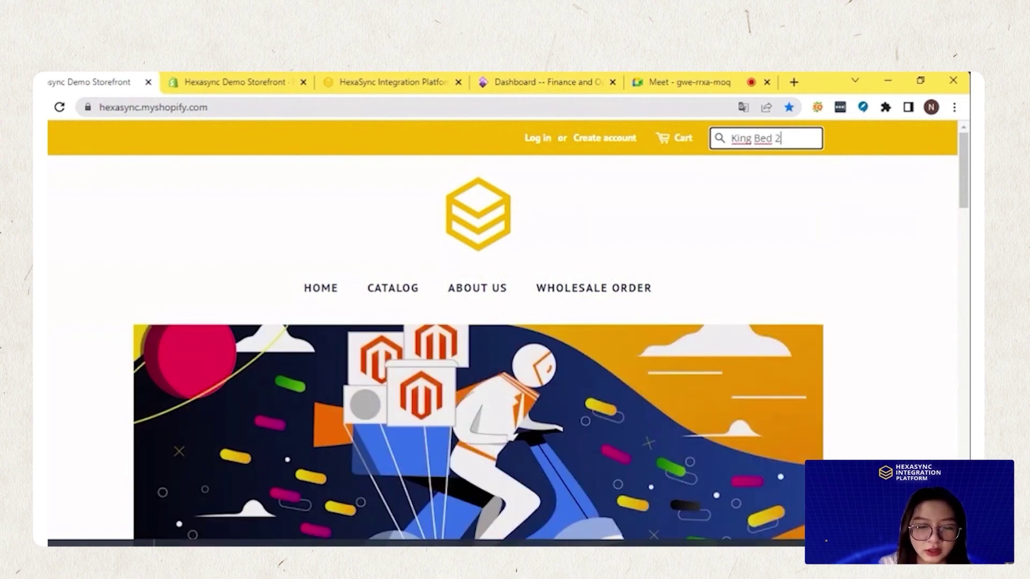
text(00)
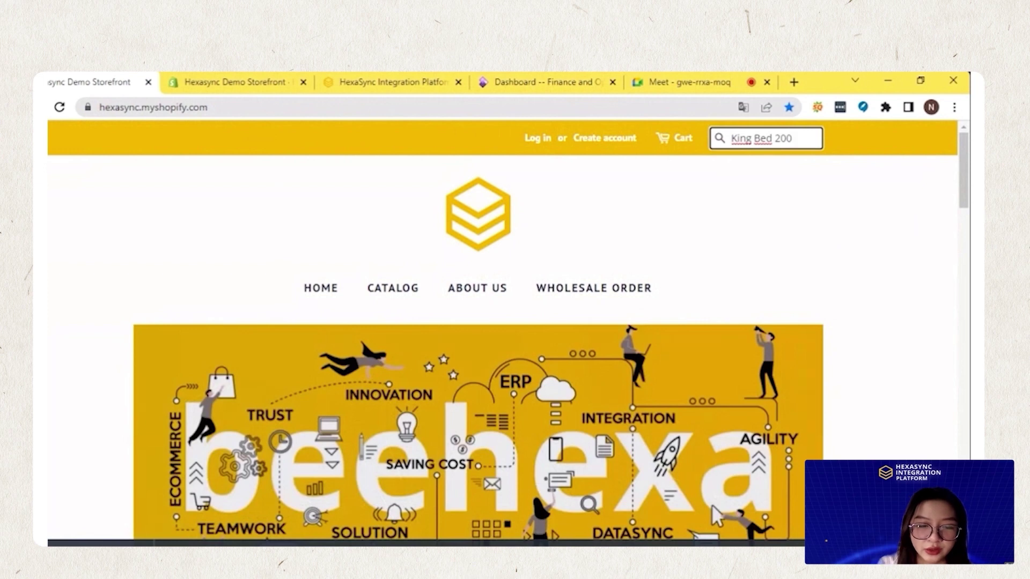
text(22)
key(Return)
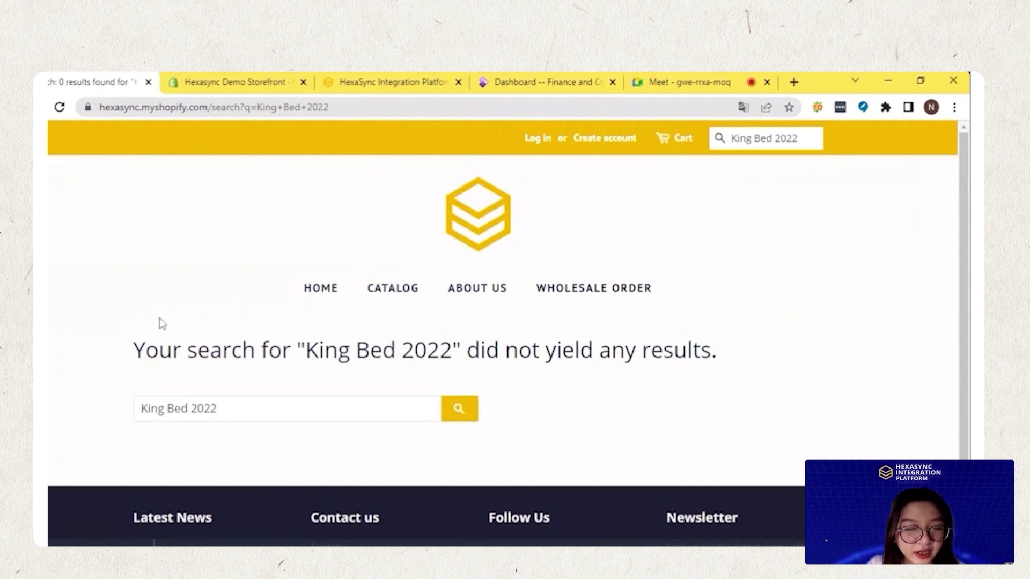
Search 'Release Product' in Dynamics 365, open Released products and start a new product
click(540, 90)
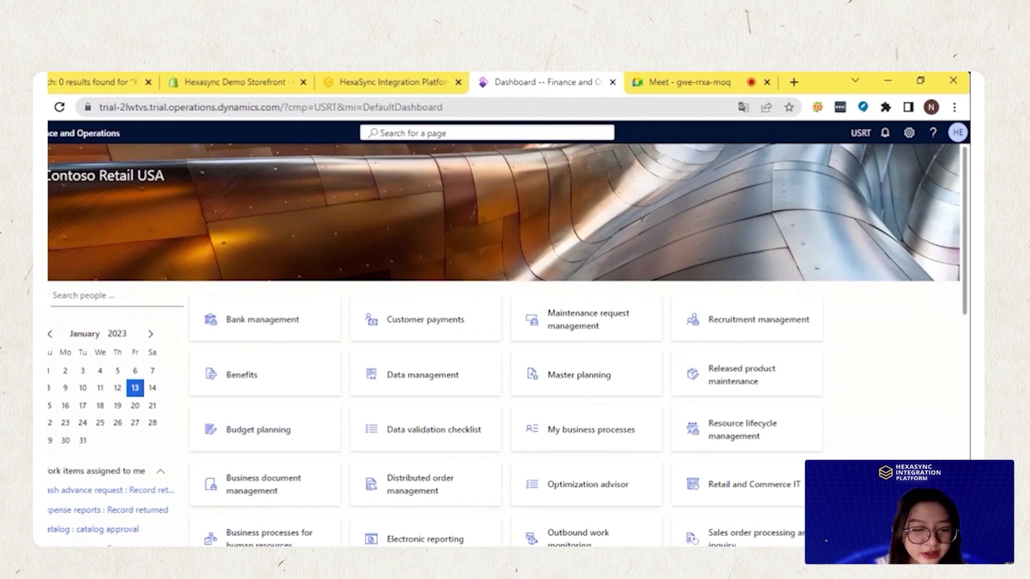
text(Re)
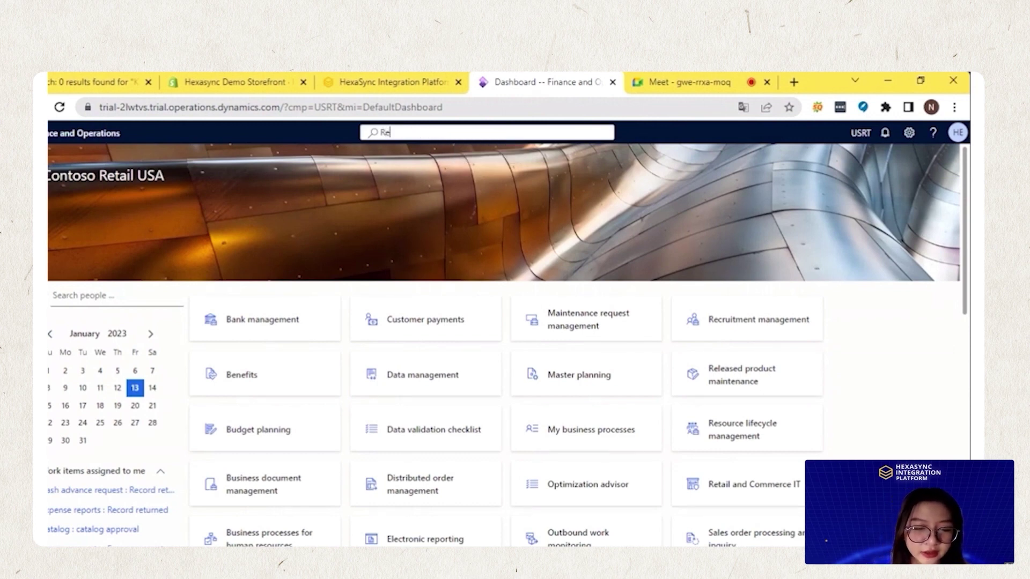
text(leas)
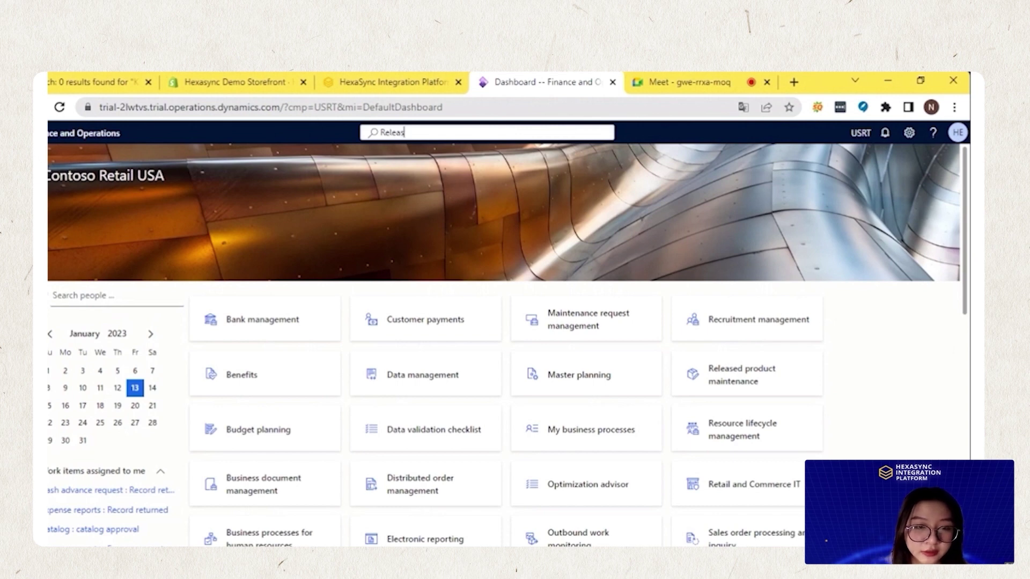
text(e P)
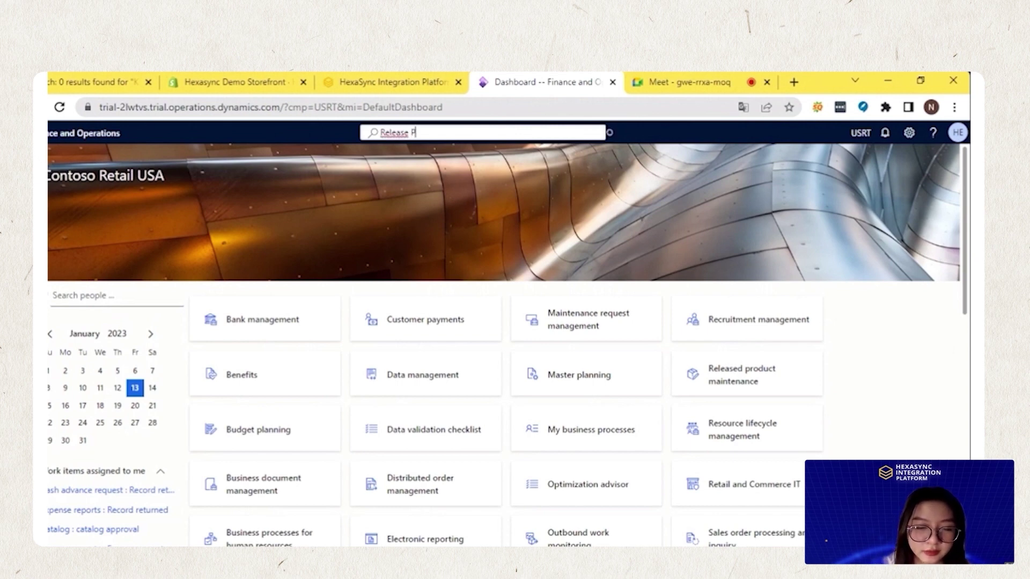
text(roduct)
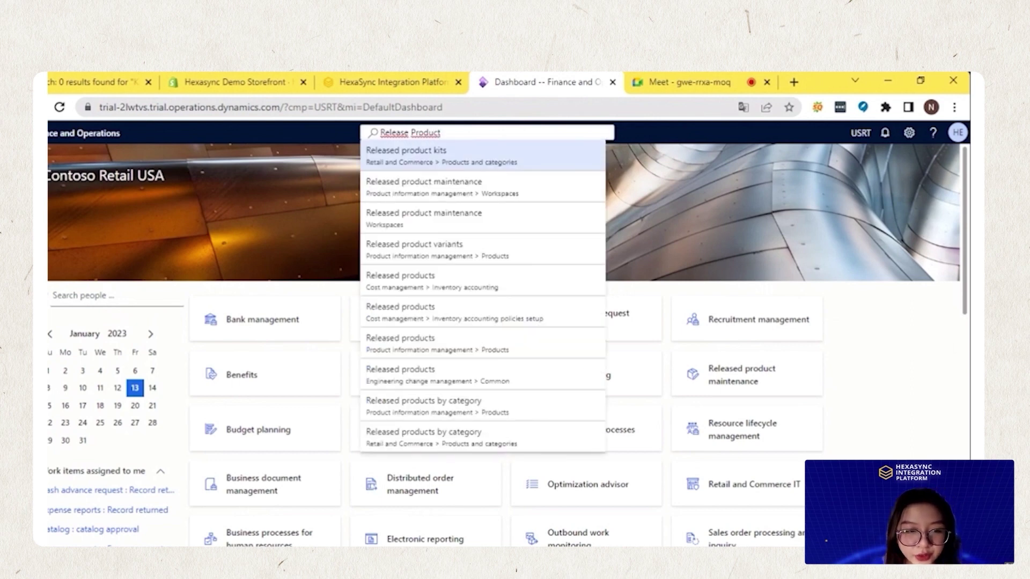
click(398, 343)
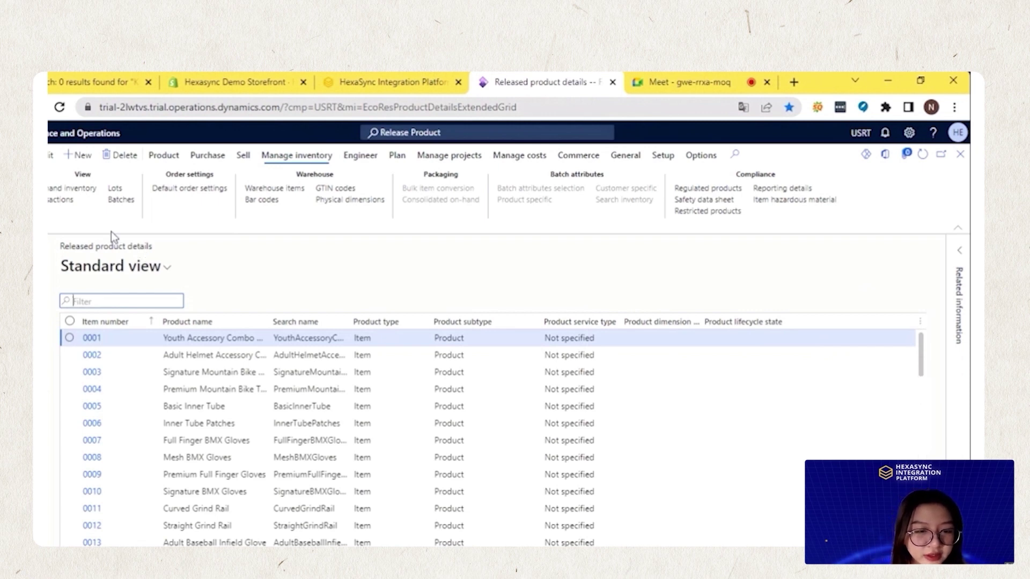
click(82, 157)
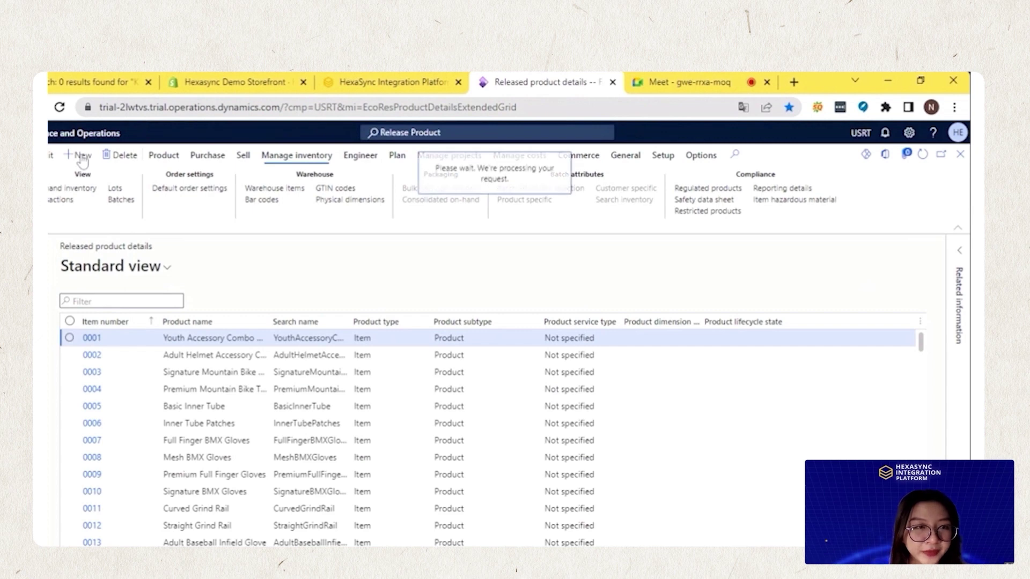
Copy 'King Bed 2022' from the storefront search and paste it as the product name
click(669, 352)
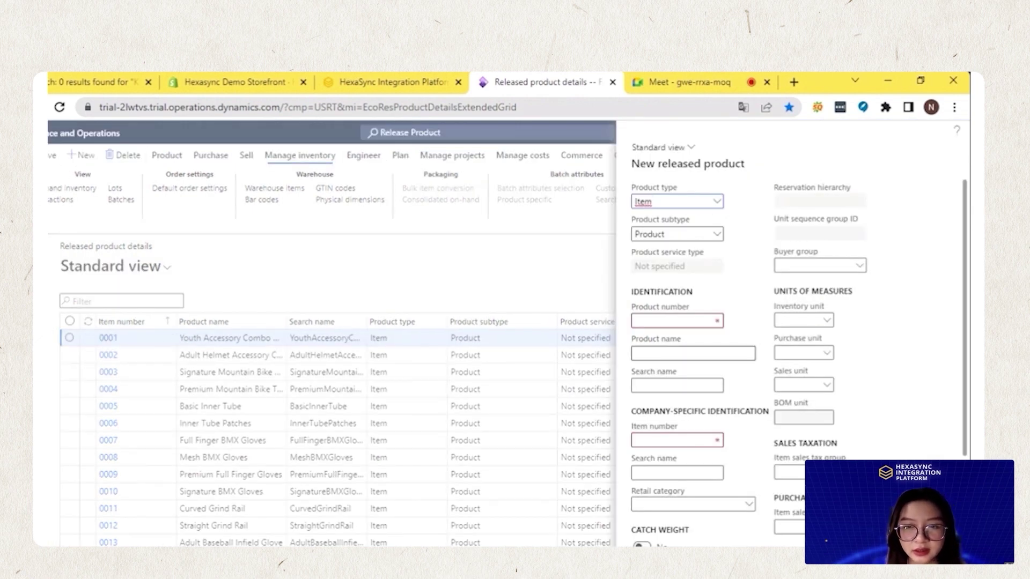
click(213, 85)
click(113, 82)
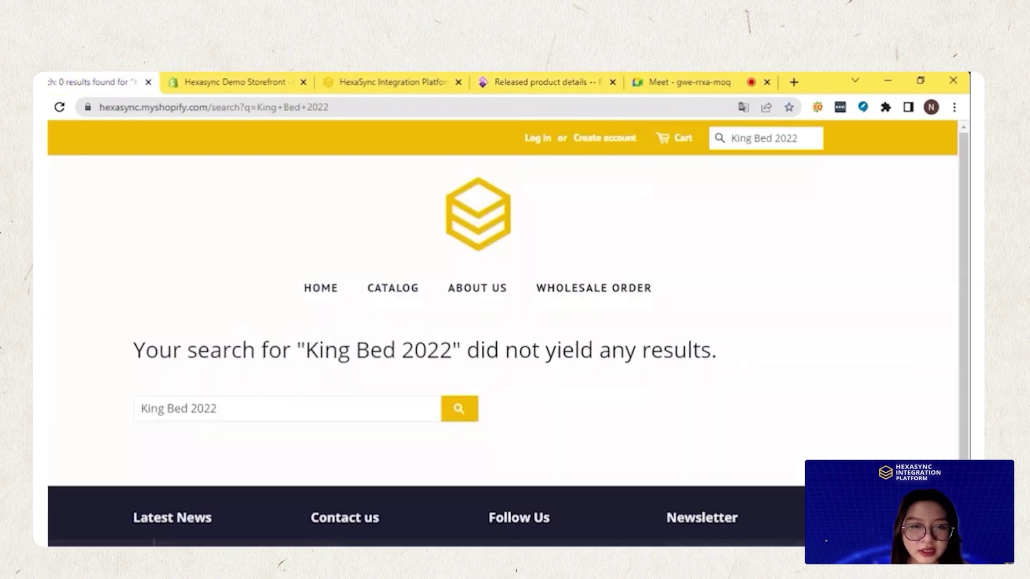
drag(219, 409, 142, 409)
key(ctrl+c)
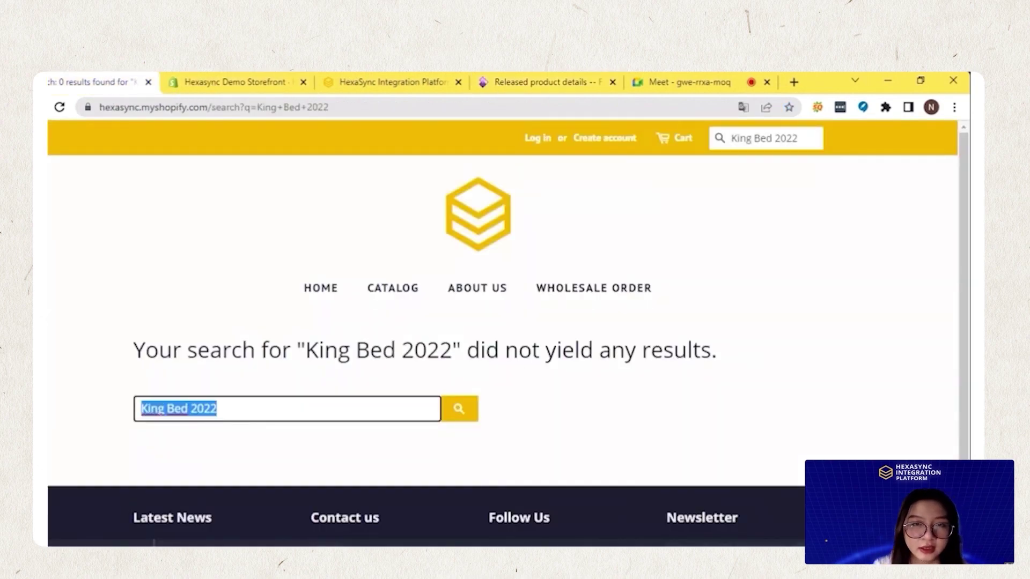
click(519, 80)
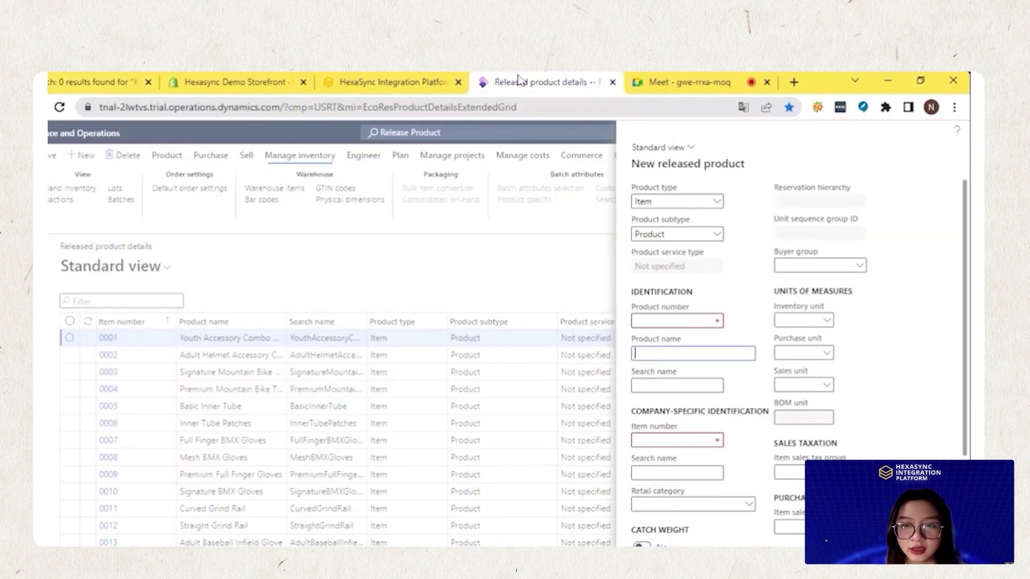
key(ctrl+v)
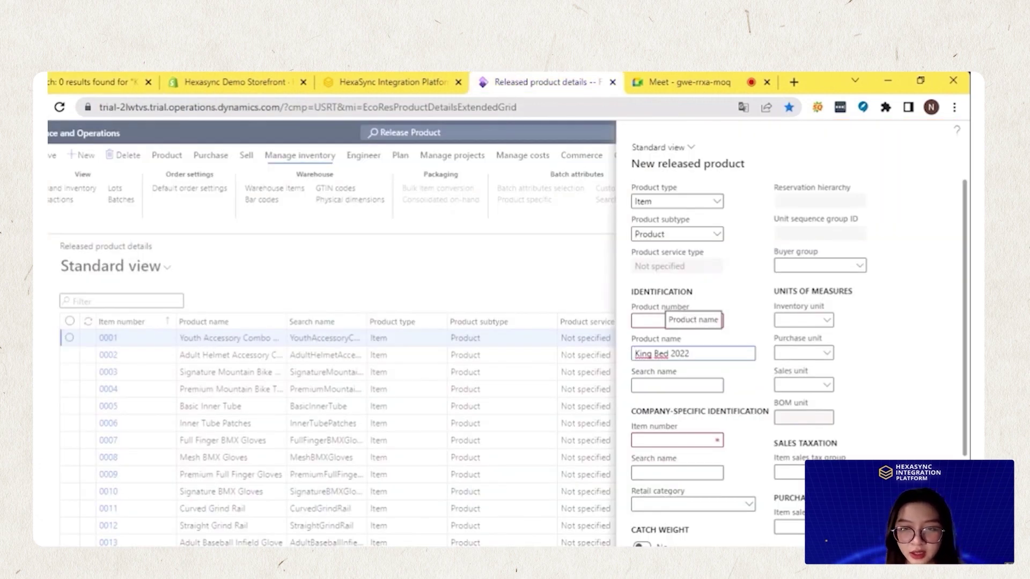
Enter KB2022 as the product number and company item number
click(677, 320)
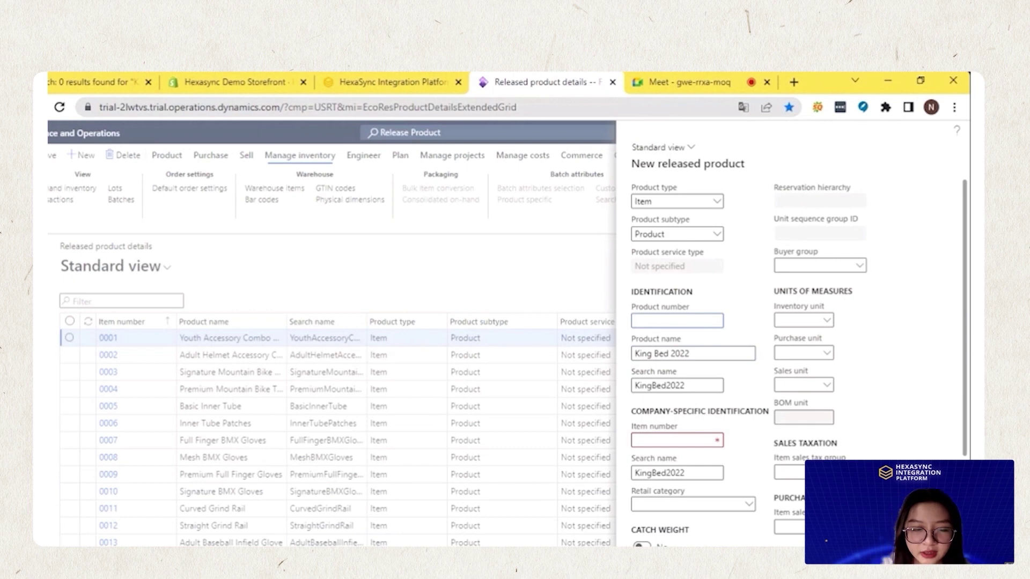
text(KB)
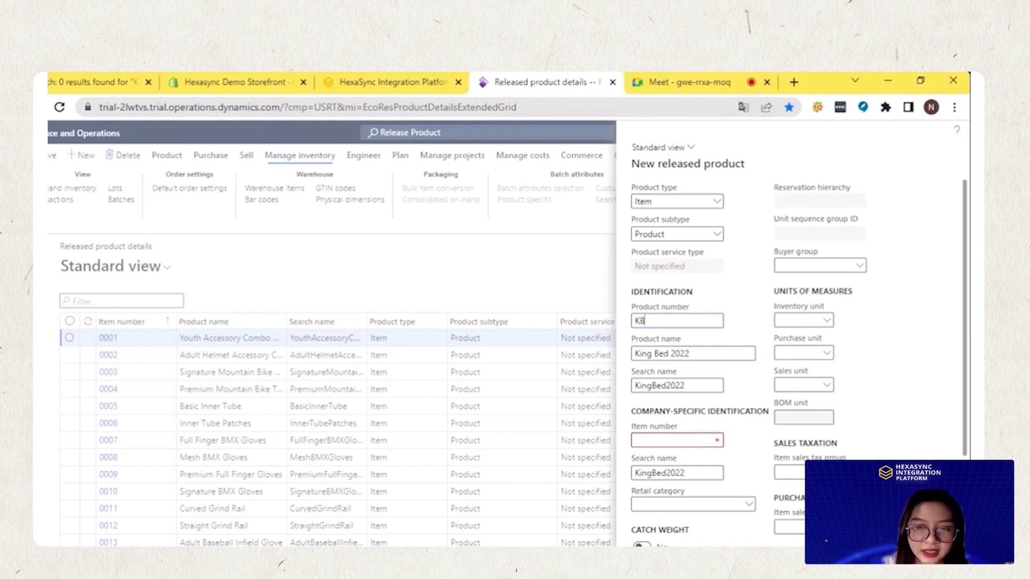
text(2022)
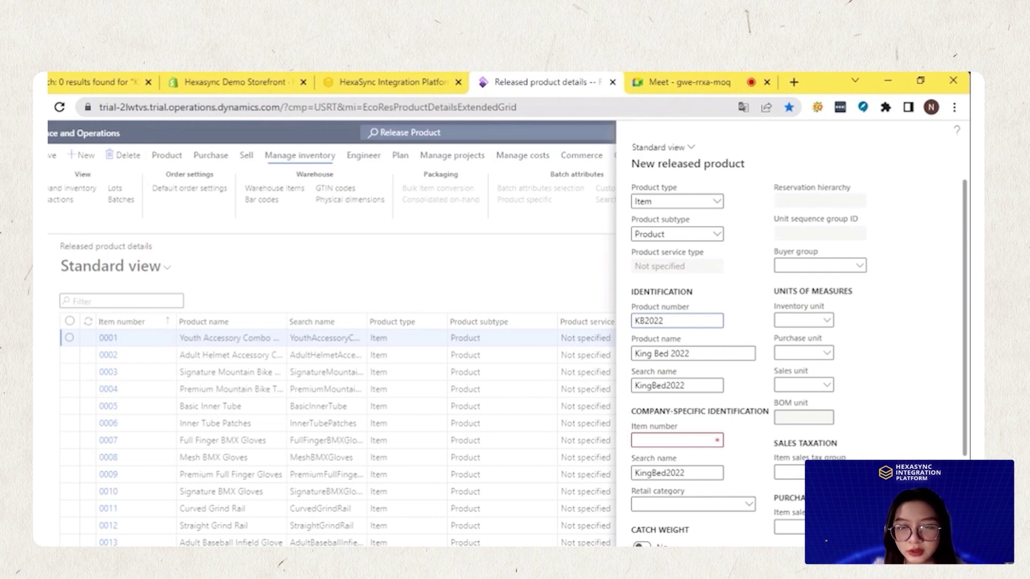
click(696, 442)
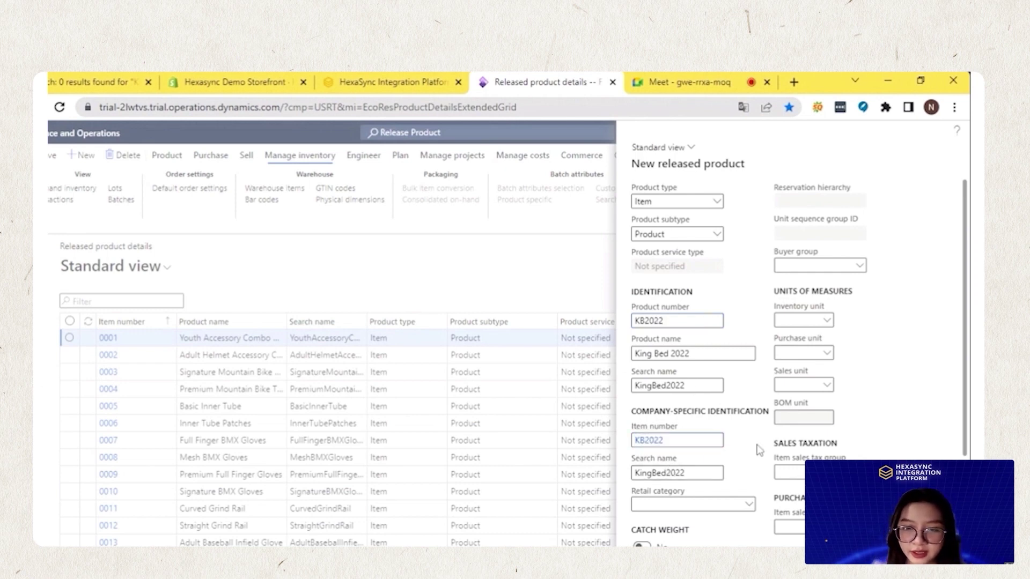
scroll(747, 442, down, 1)
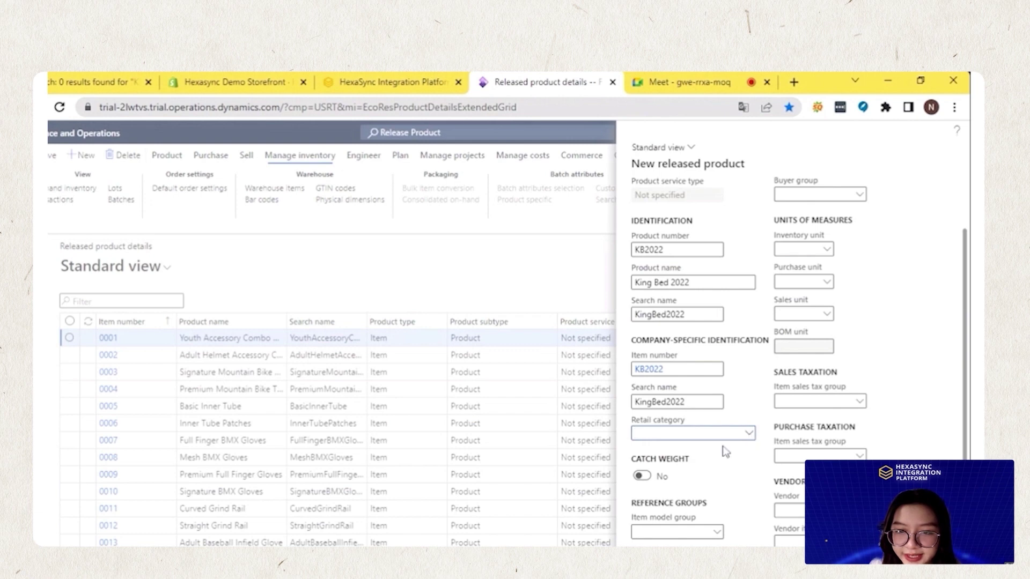
Set retail category Fashion, item model group FIFO, item group Action Sports, storage Site, tracking Batch-CP
click(749, 433)
click(687, 324)
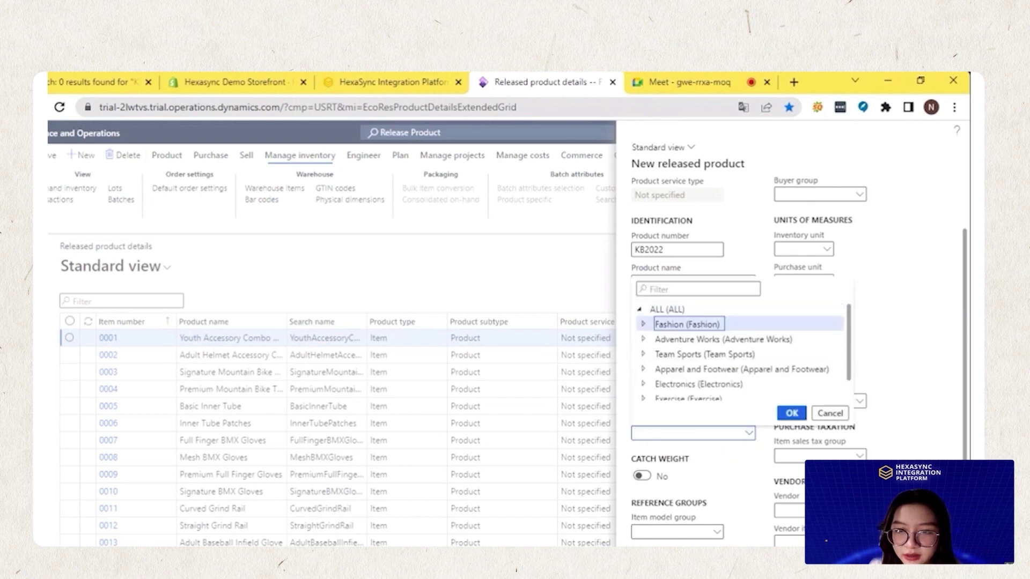
click(790, 413)
scroll(716, 434, down, 3)
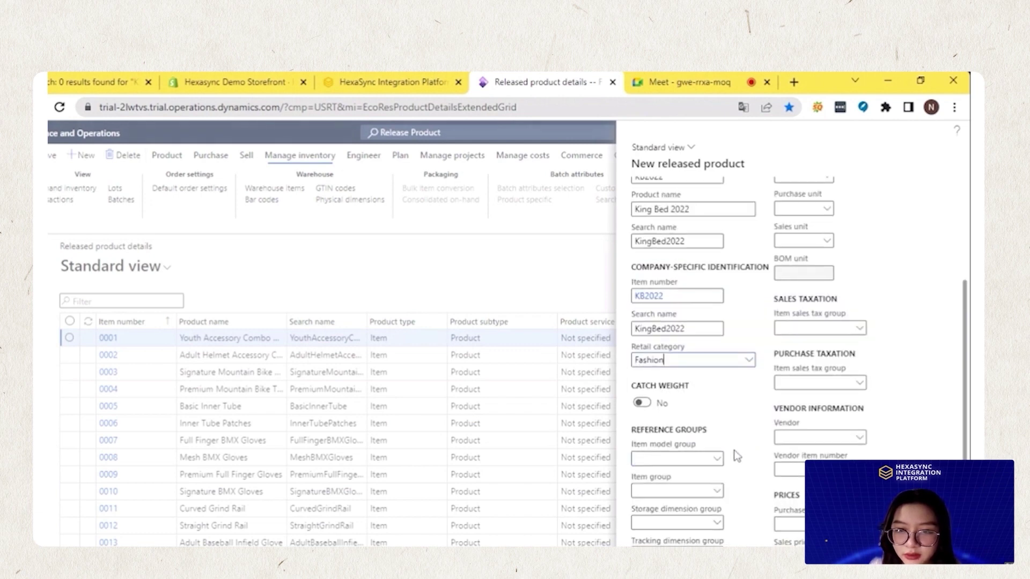
click(715, 429)
text(FIFO)
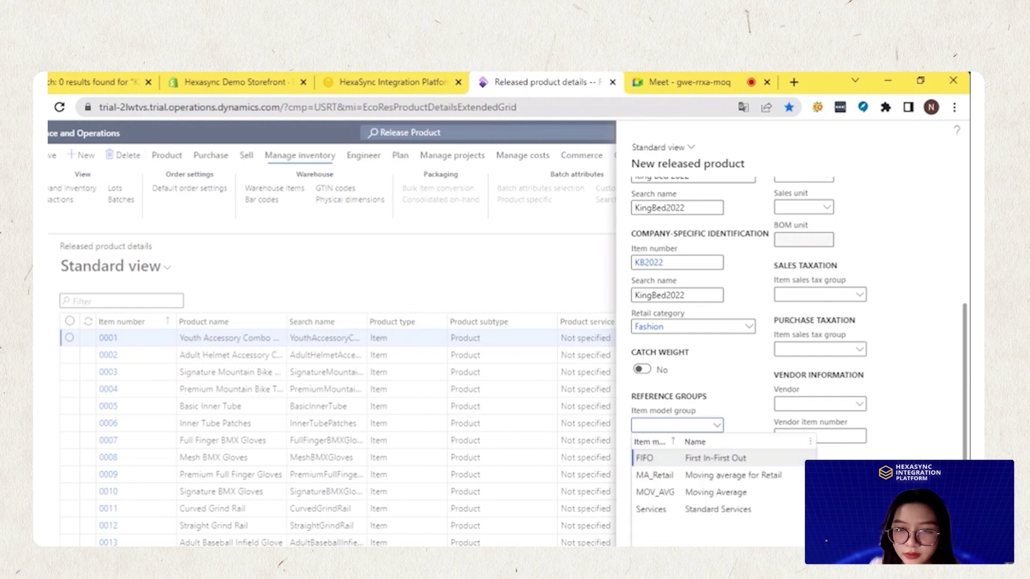
click(717, 457)
click(651, 489)
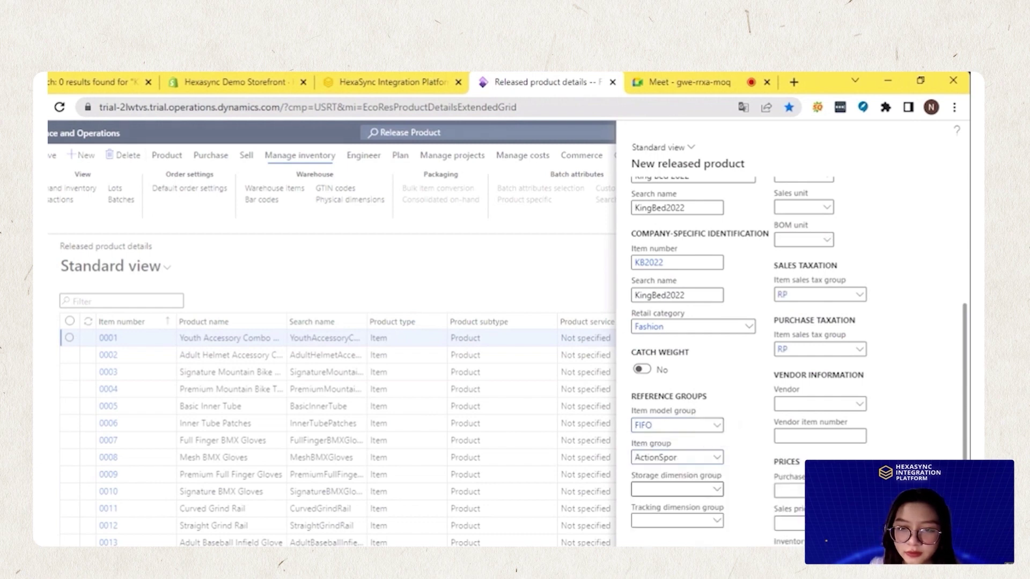
click(717, 489)
click(644, 386)
click(717, 520)
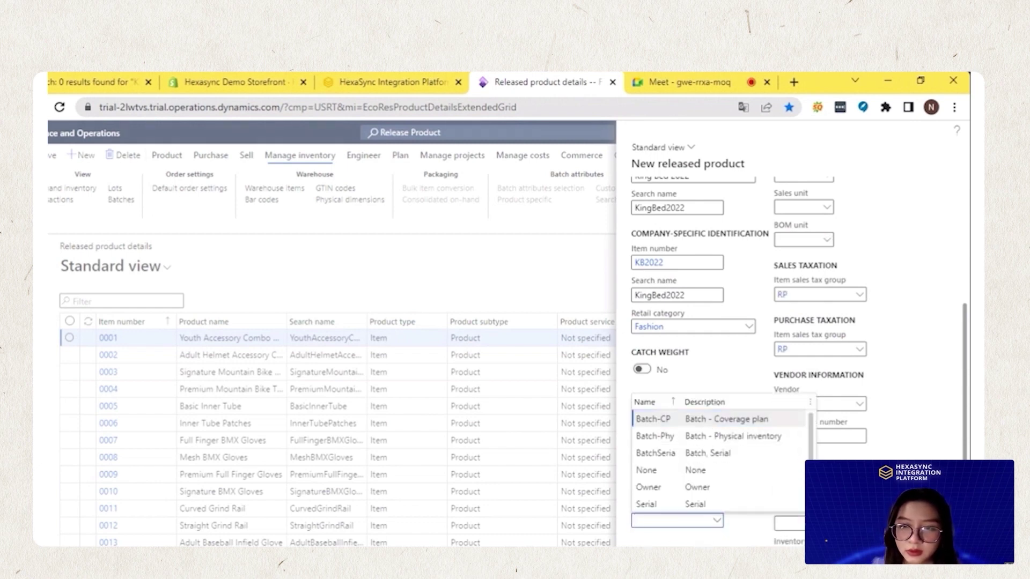
Set the inventory, purchase, sales and BOM units all to °C
scroll(764, 404, up, 1)
scroll(764, 404, up, 2)
click(826, 321)
click(799, 352)
click(826, 354)
click(718, 406)
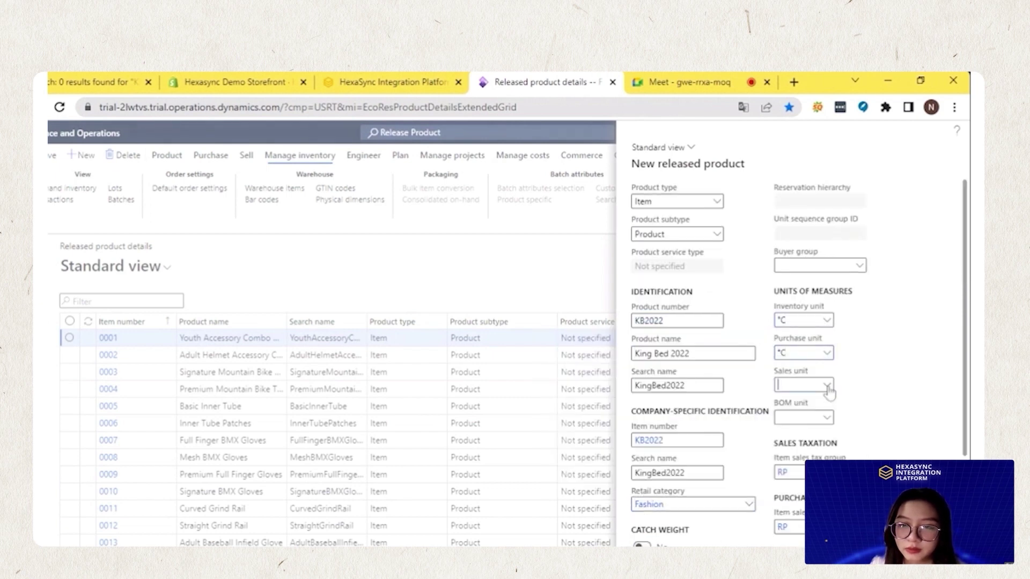
click(826, 385)
key(Return)
key(Tab)
key(alt+Down)
key(Return)
Choose the product's vendor from the vendor list
key(Tab)
key(Tab)
key(Tab)
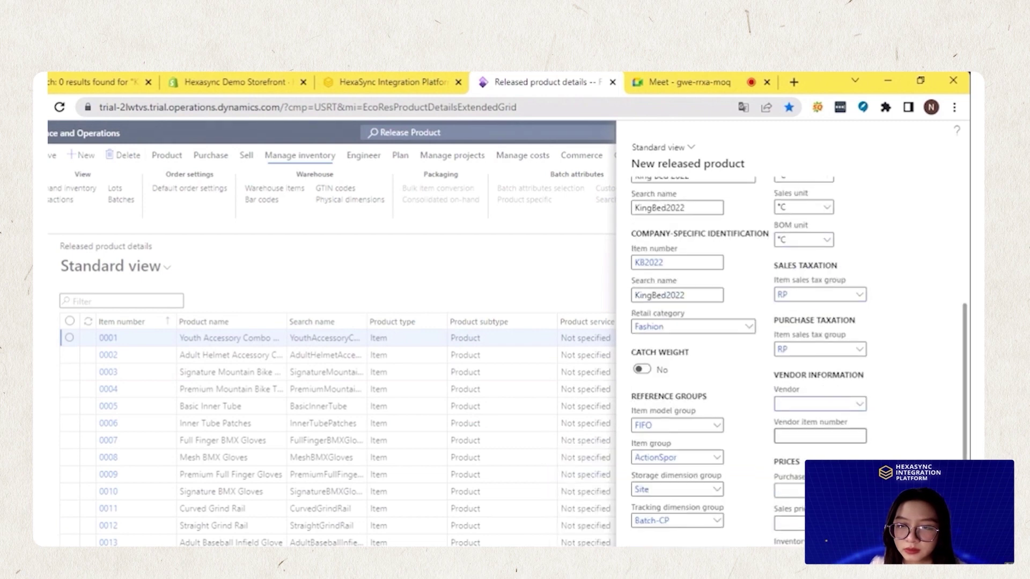
key(alt+Down)
click(673, 463)
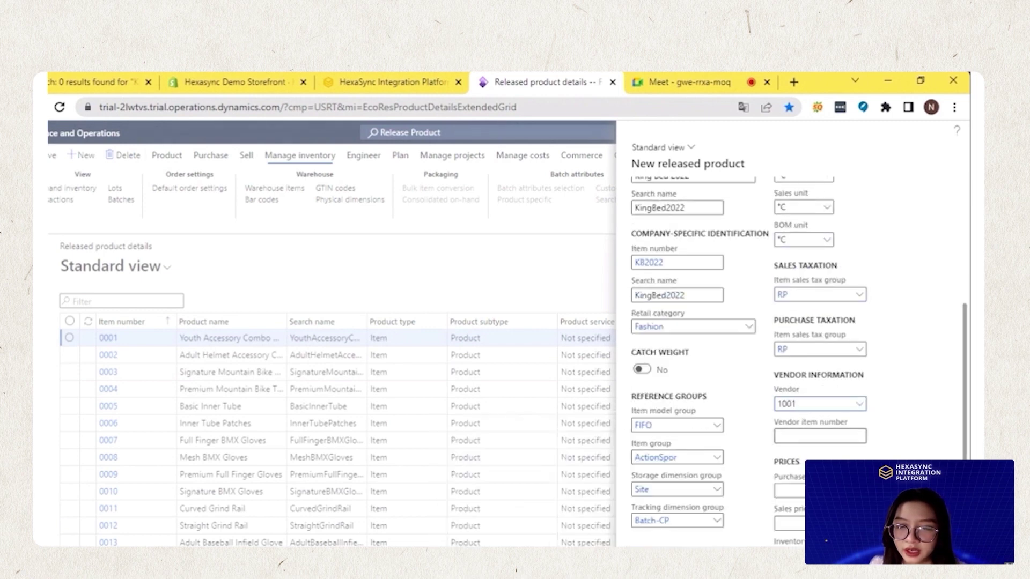
key(Tab)
key(Tab)
key(Tab)
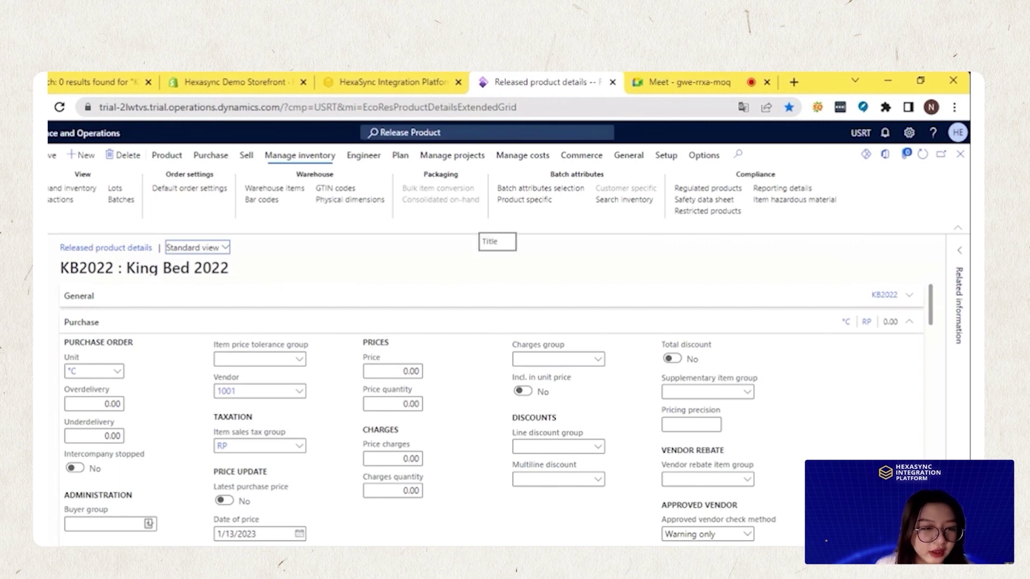
Open the shared Product details page for KB2022 from the saved released product
click(60, 267)
drag(60, 267, 233, 273)
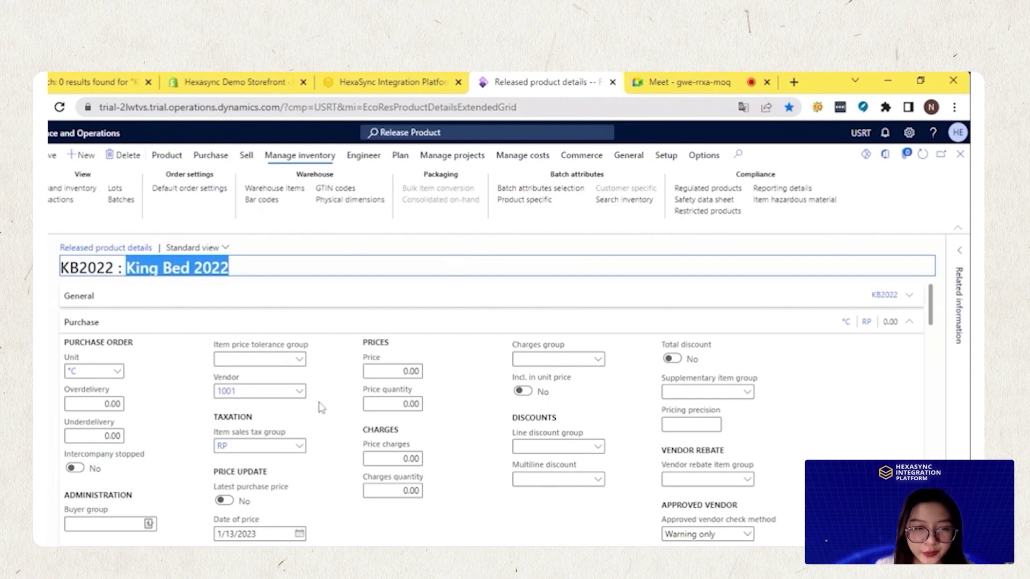
scroll(279, 447, down, 2)
scroll(279, 447, up, 3)
click(883, 300)
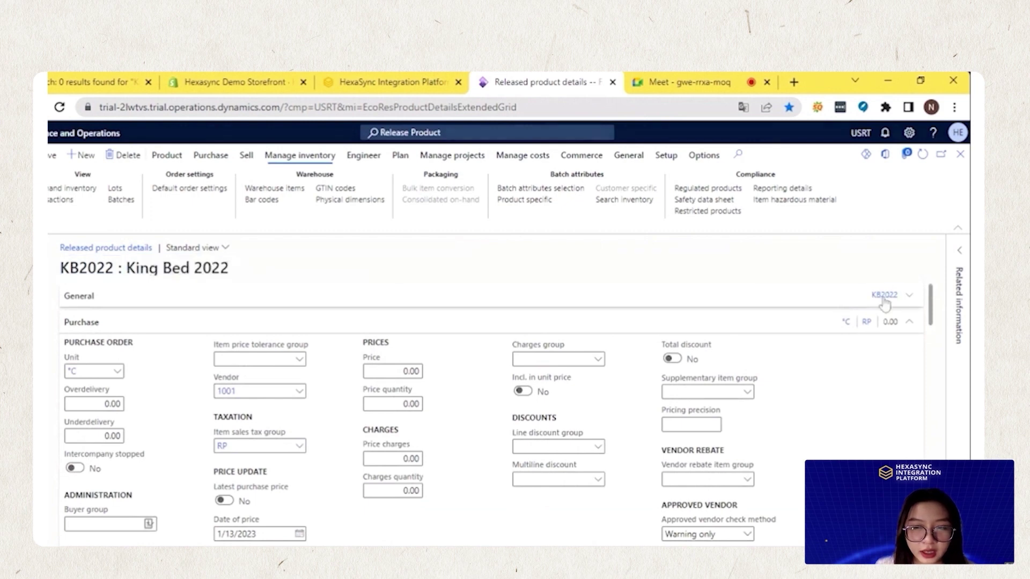
click(886, 296)
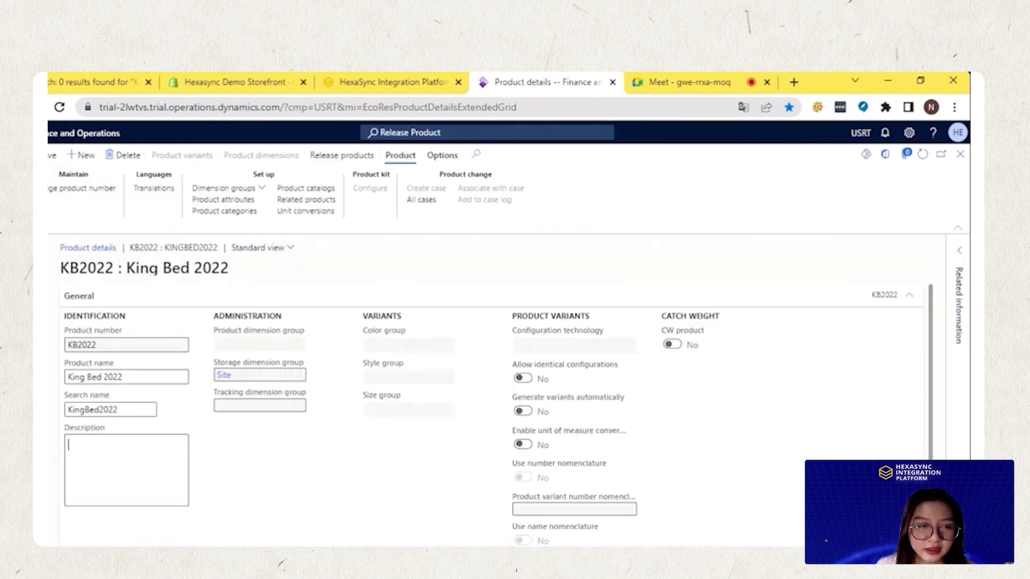
Enter the description 'A King Bed 2022' for KB2022, then reload back to Released products
text(A Ki)
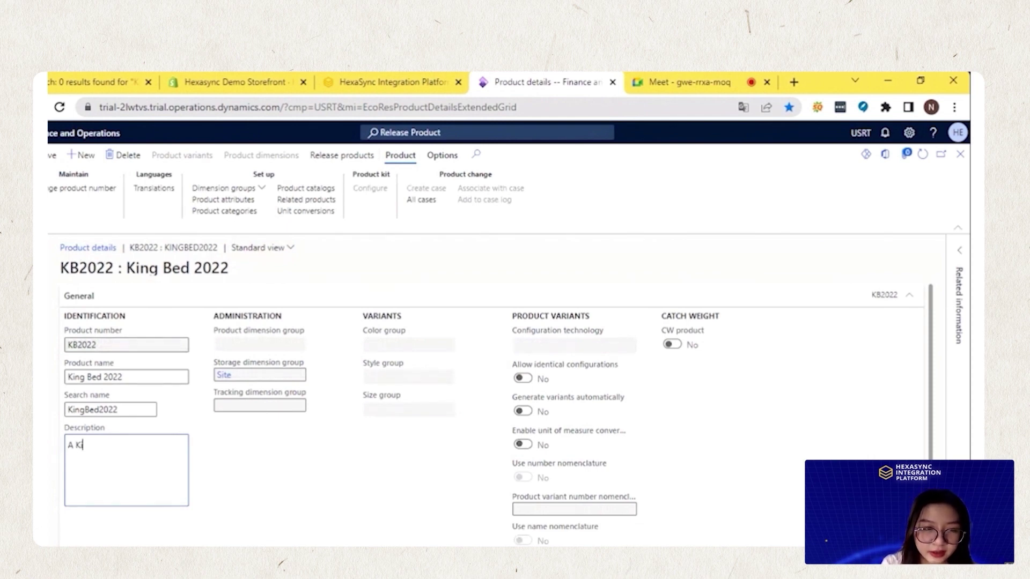
text(ng Be)
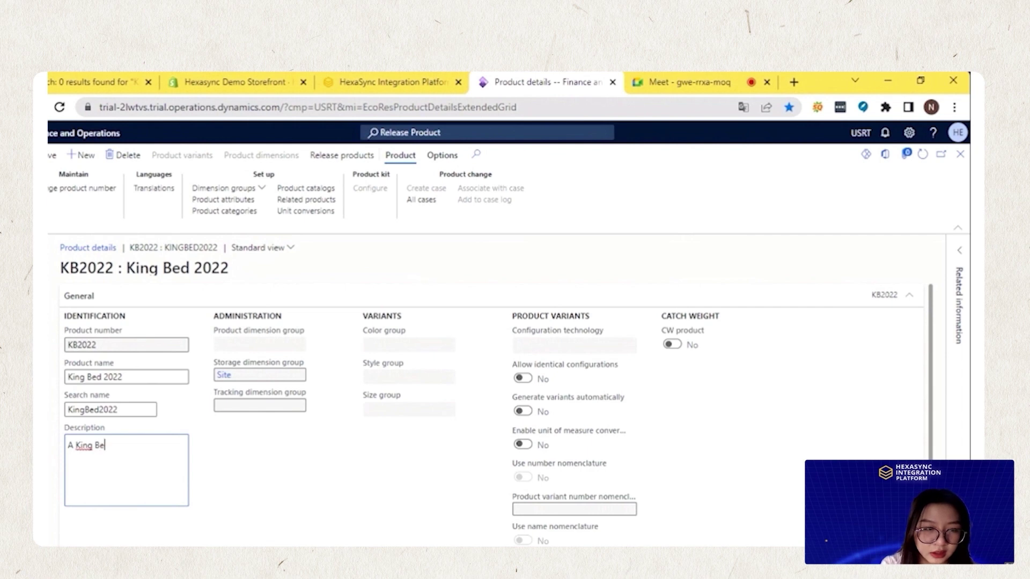
text(d 2022)
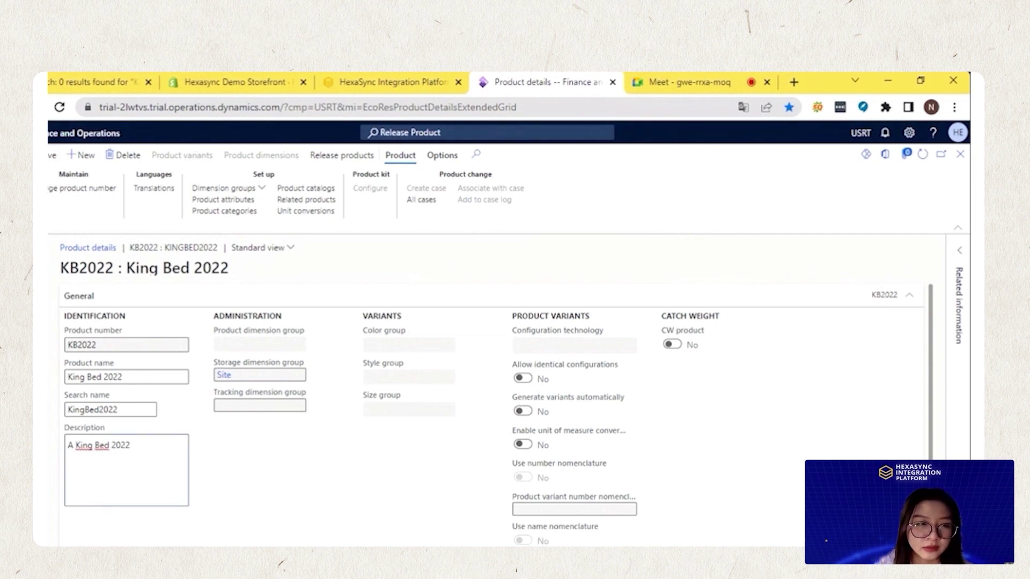
click(91, 249)
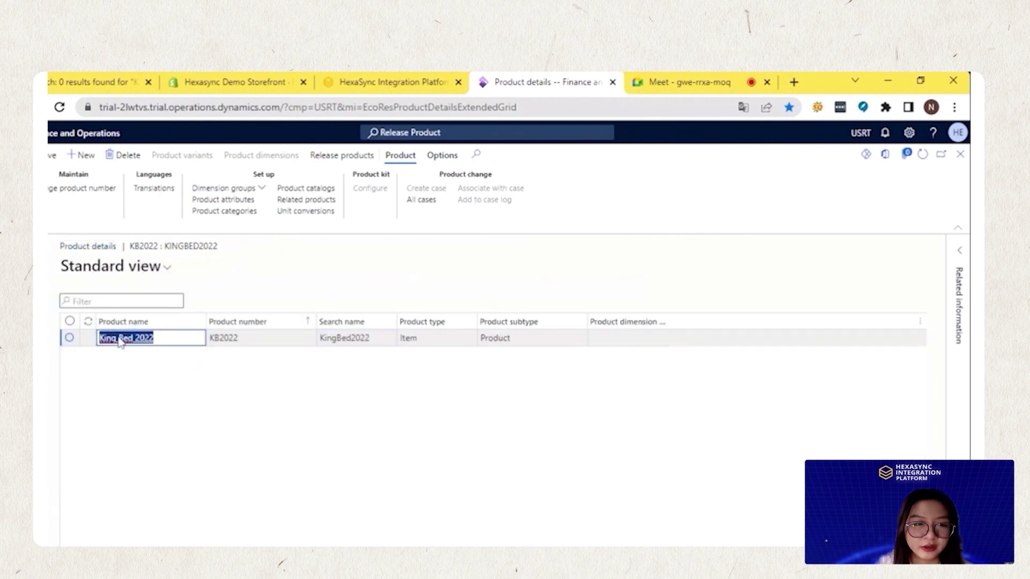
click(120, 339)
double_click(125, 339)
click(125, 339)
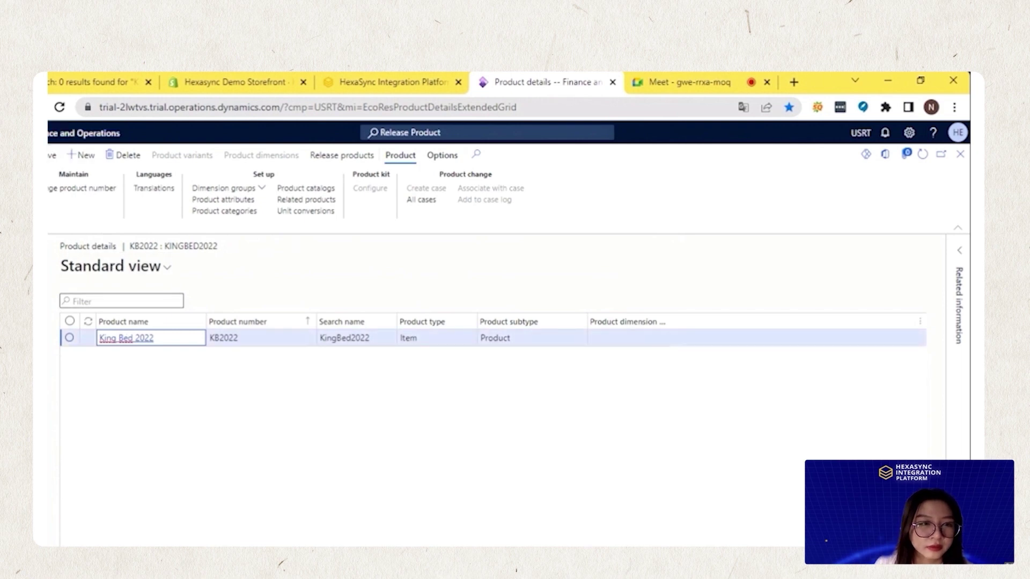
click(59, 108)
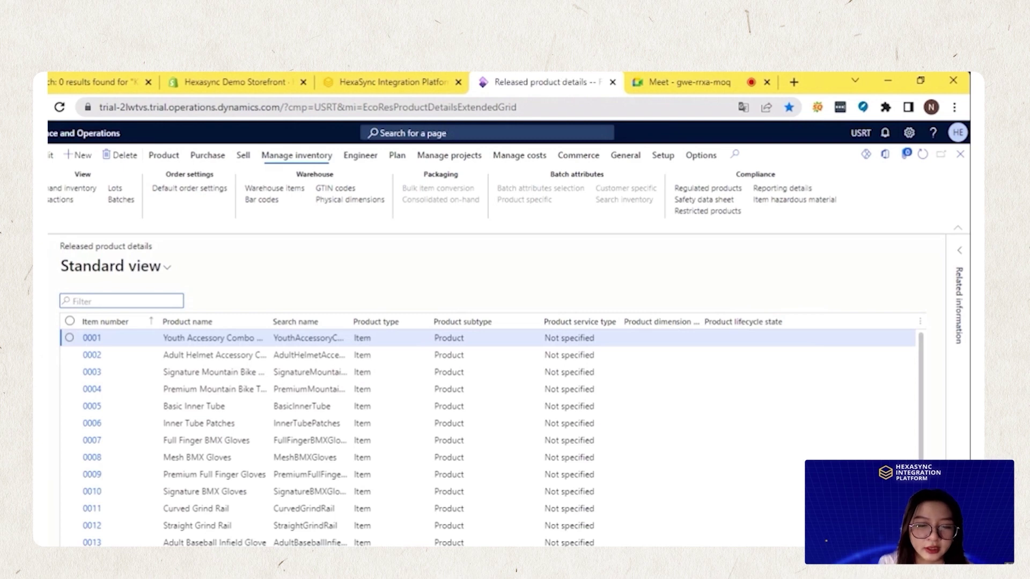
Filter released products to KB2022 and open its Product details showing 'A King Bed 2022'
text(KB)
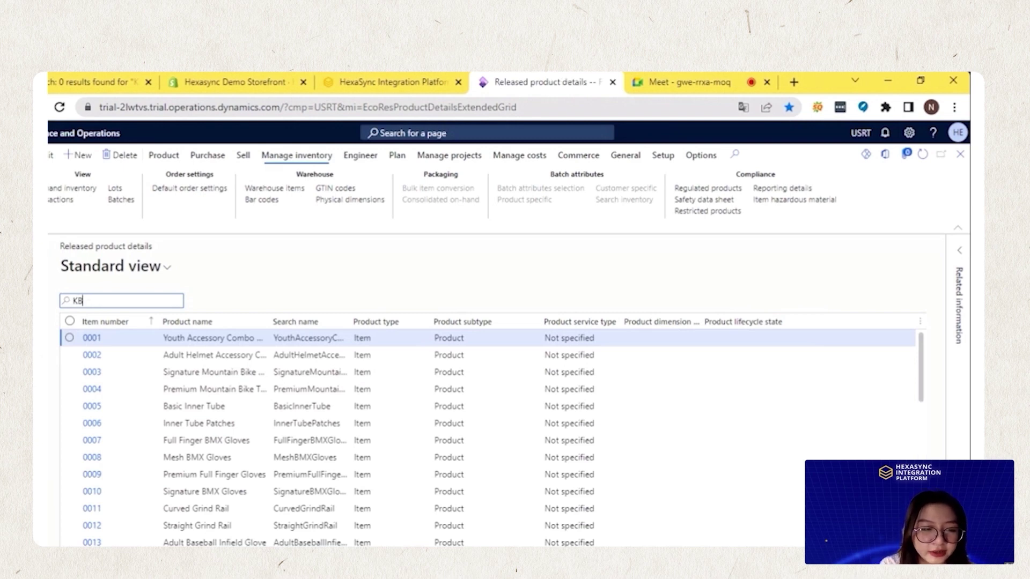
text(202)
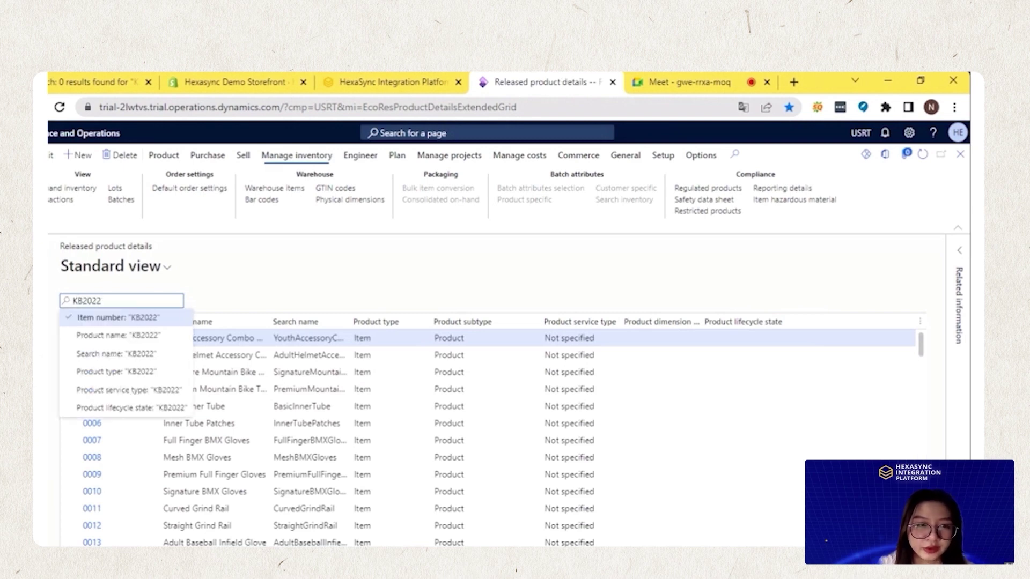
text(2)
key(Return)
click(98, 338)
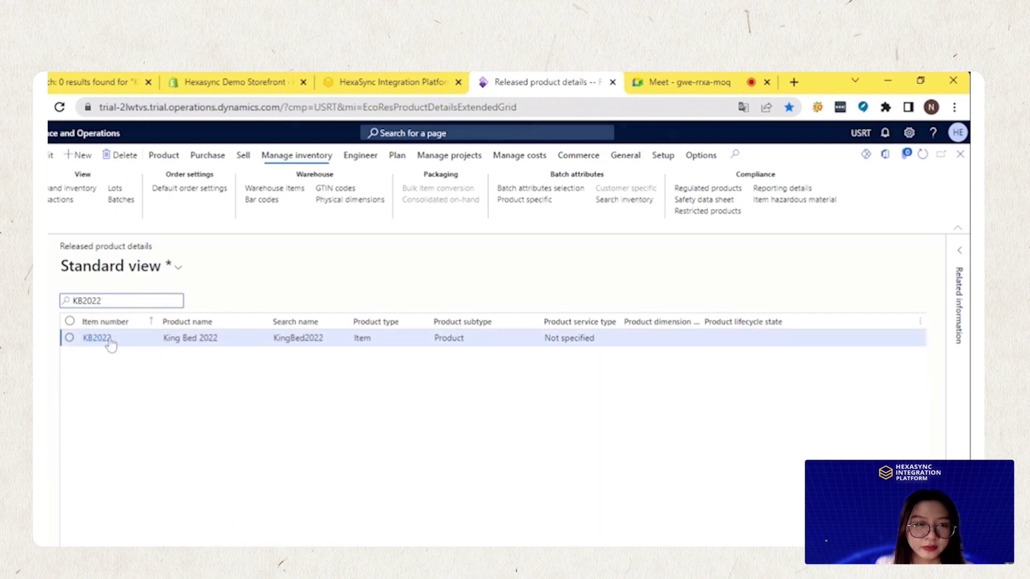
scroll(151, 394, down, 3)
scroll(151, 397, up, 3)
scroll(299, 478, down, 2)
scroll(298, 477, up, 2)
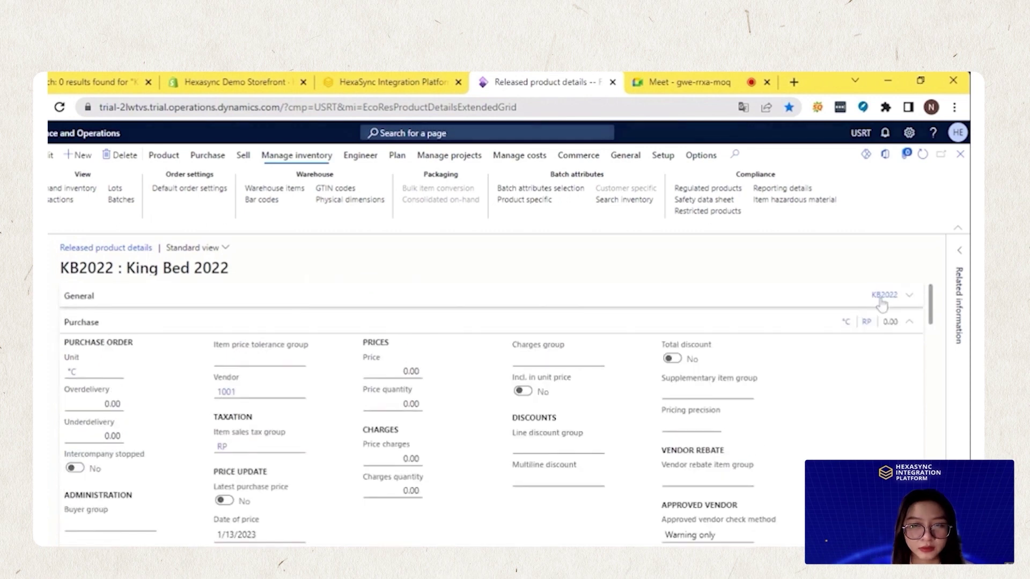
click(881, 300)
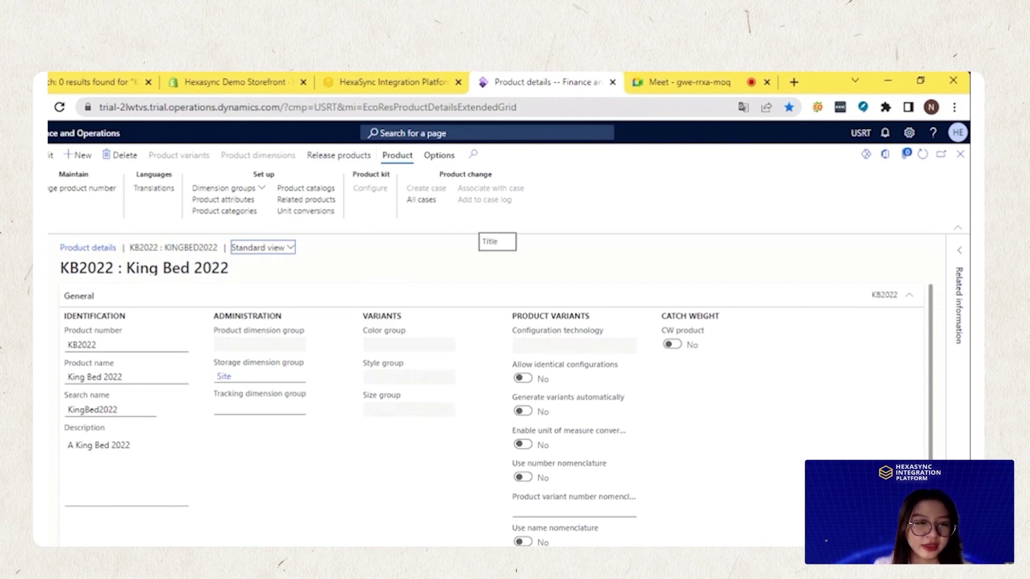
drag(127, 268, 239, 268)
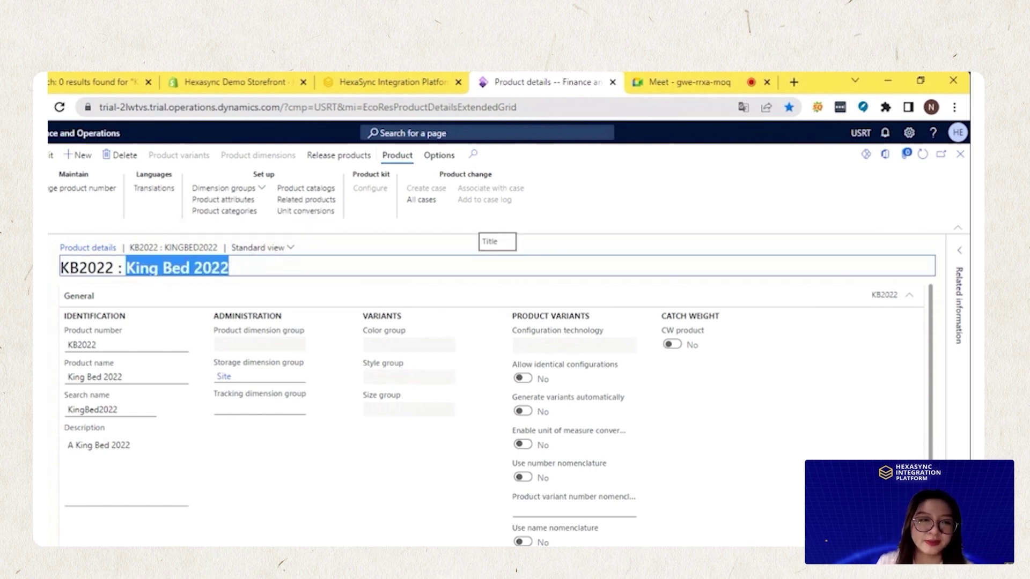
drag(61, 270, 117, 268)
key(ctrl+c)
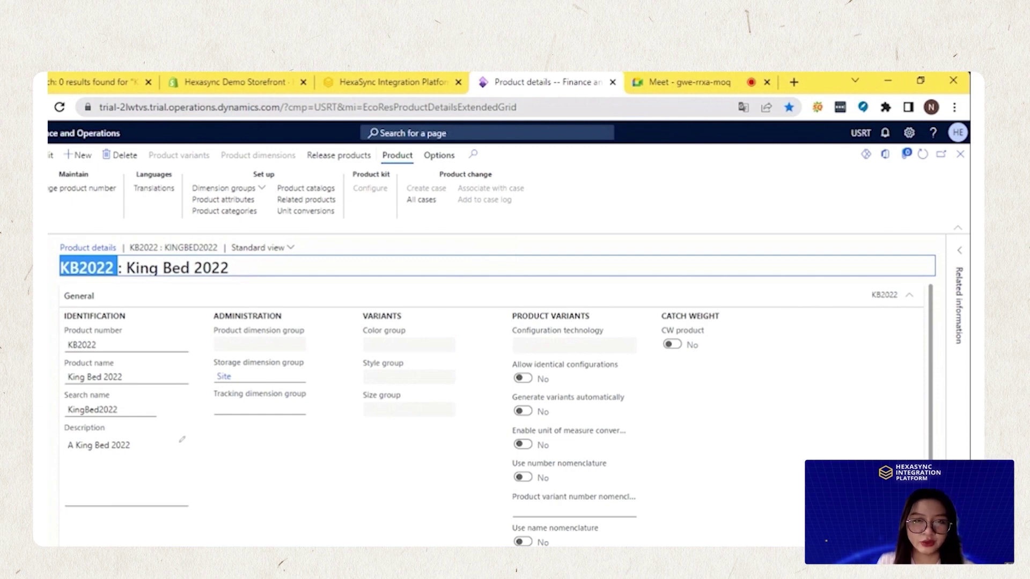
Filter HexaSync integrations to Microsoft profiles and open the [DEMO] Shopify - Microsoft Dynamics F&O tasks
click(390, 86)
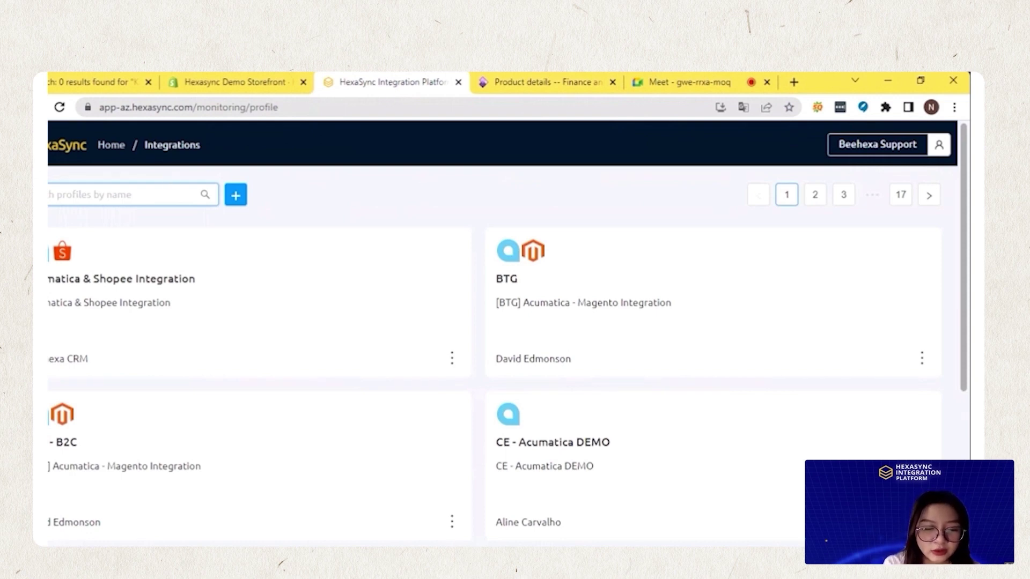
click(107, 195)
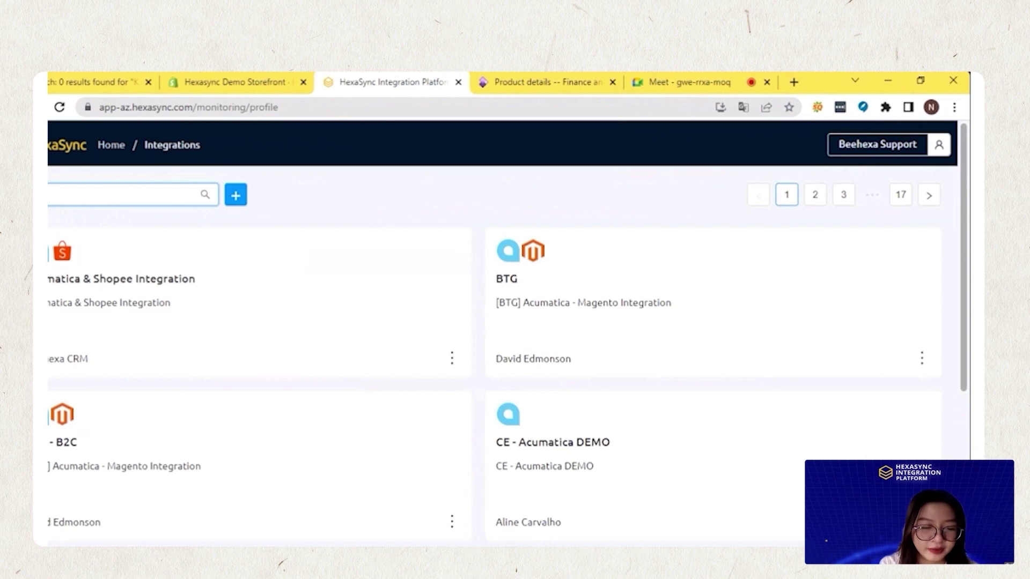
text(crosof)
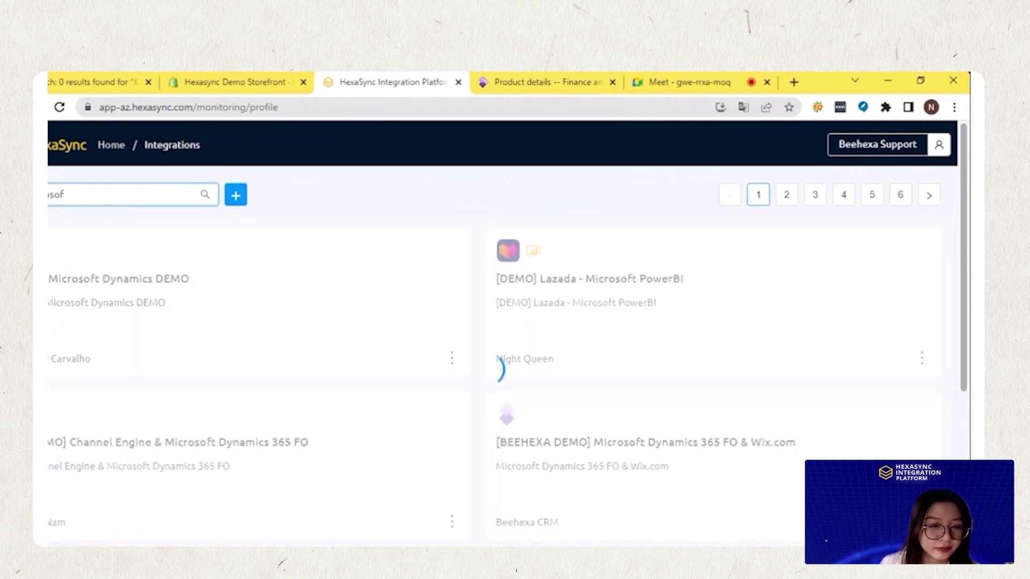
scroll(136, 340, down, 3)
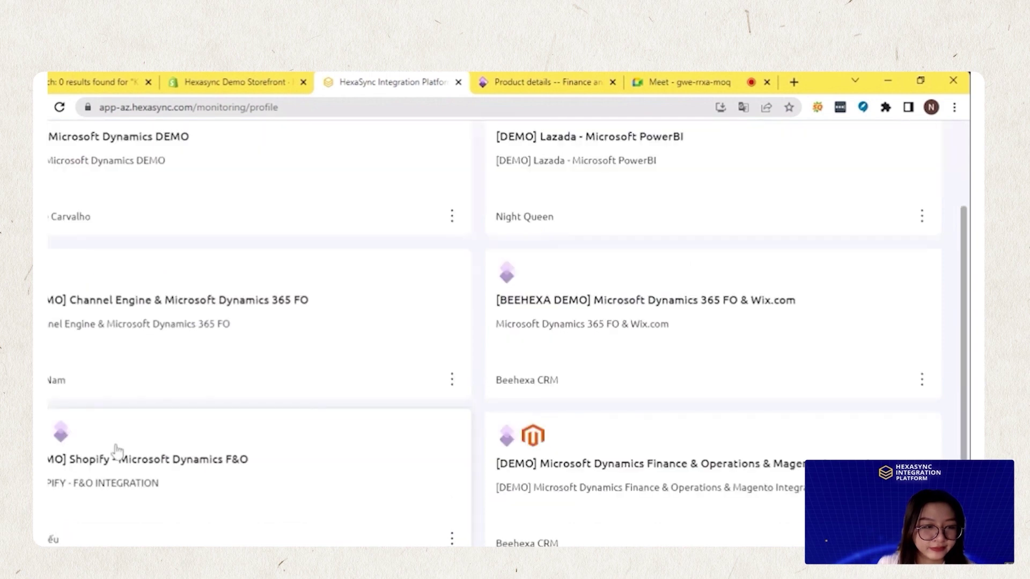
click(116, 456)
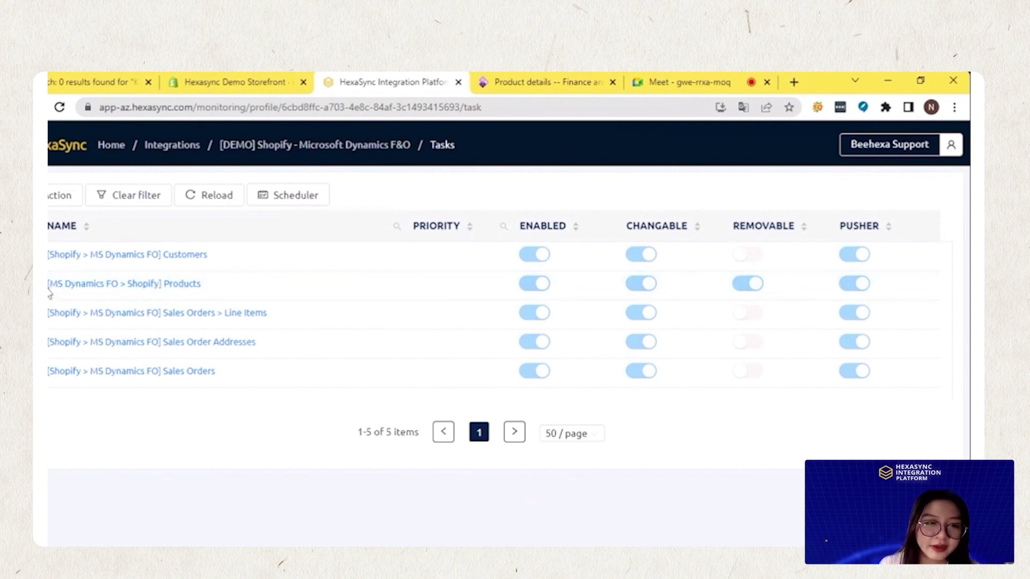
Filter the Products sync task by item_number KB2022 to find King Bed 2022, then return to Shopify admin
click(83, 283)
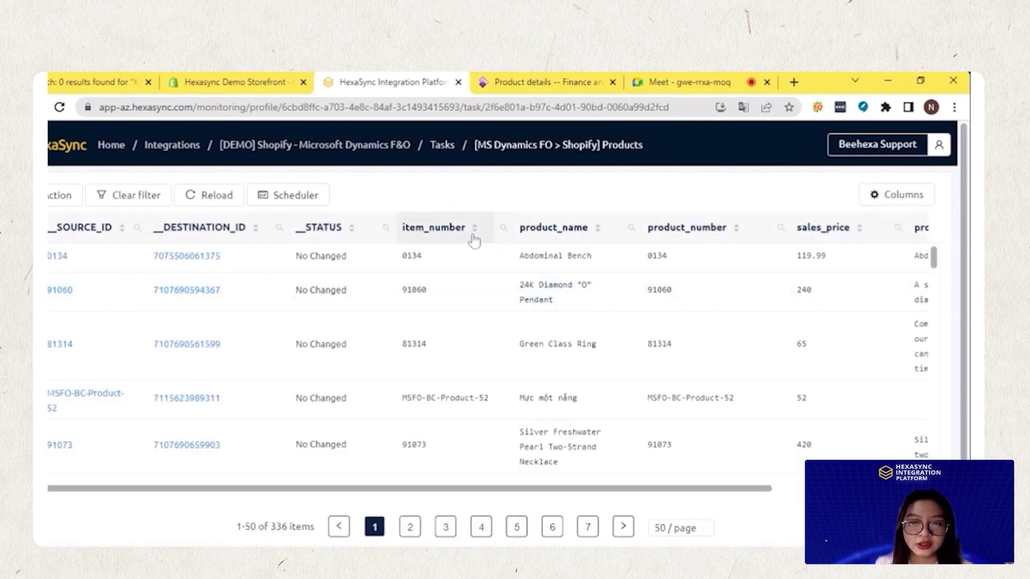
click(502, 228)
text(KB2022)
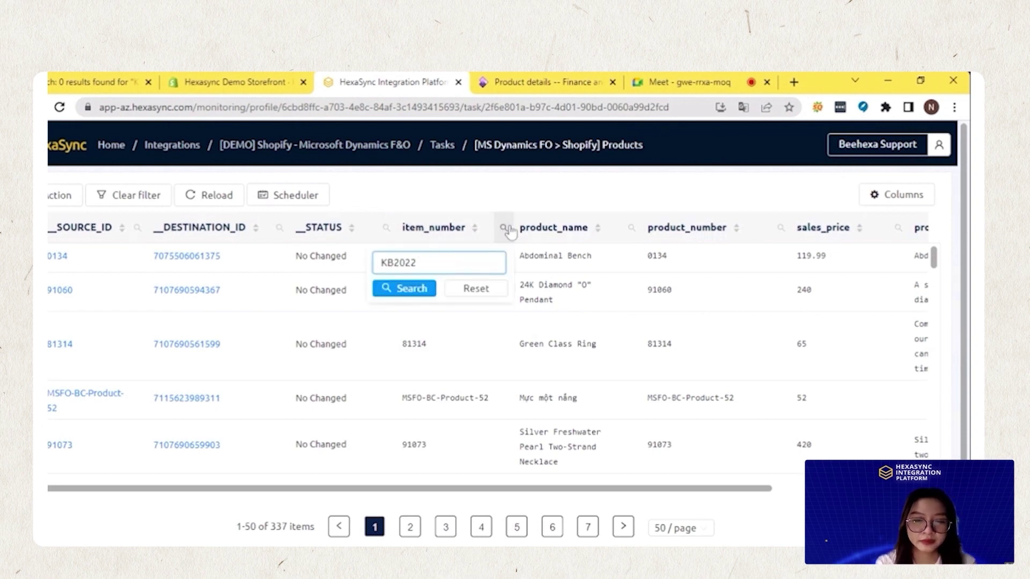
click(410, 293)
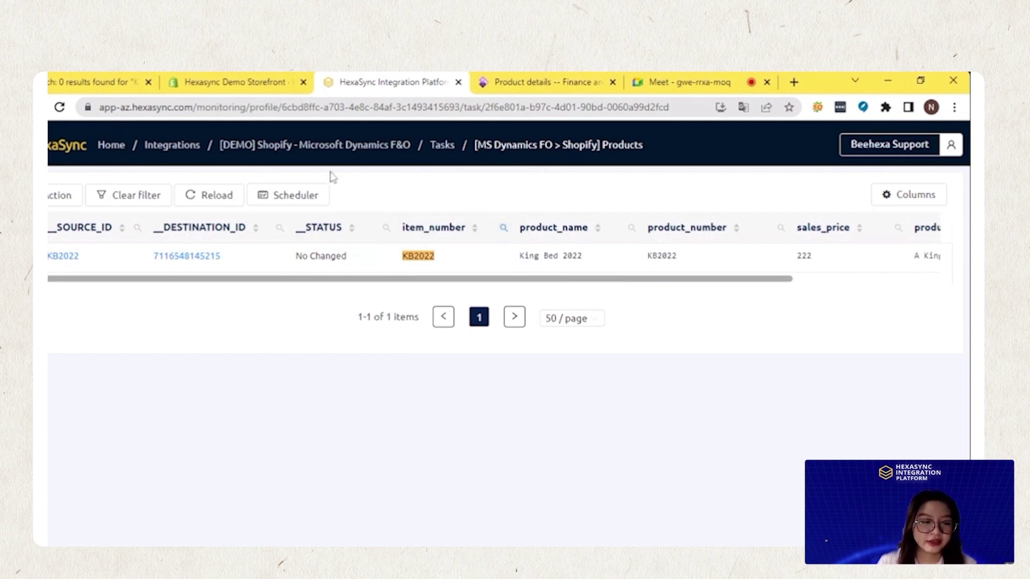
click(255, 78)
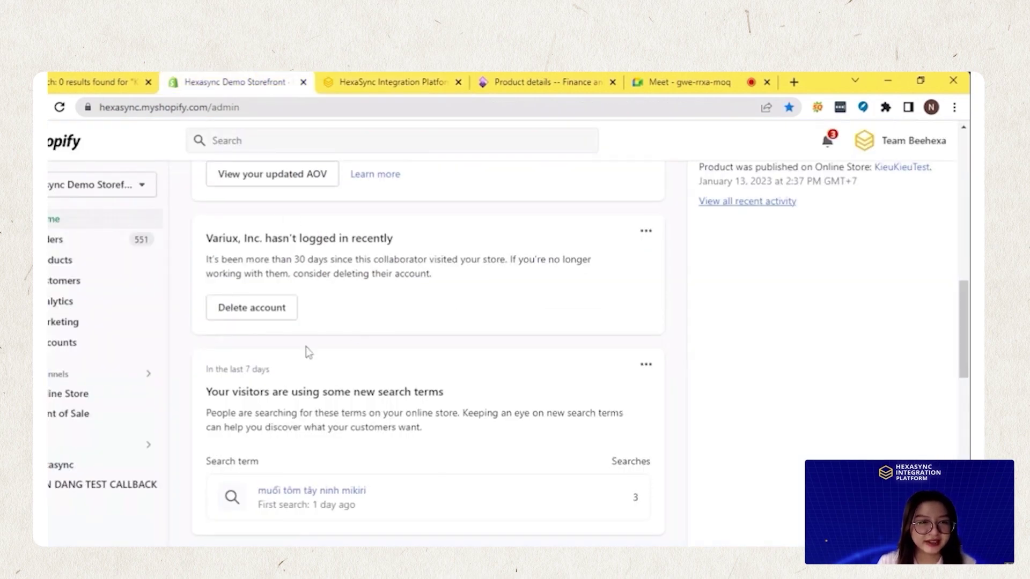
Search the Shopify products list for KB2022 and open the King Bed 2022 product
scroll(425, 315, up, 10)
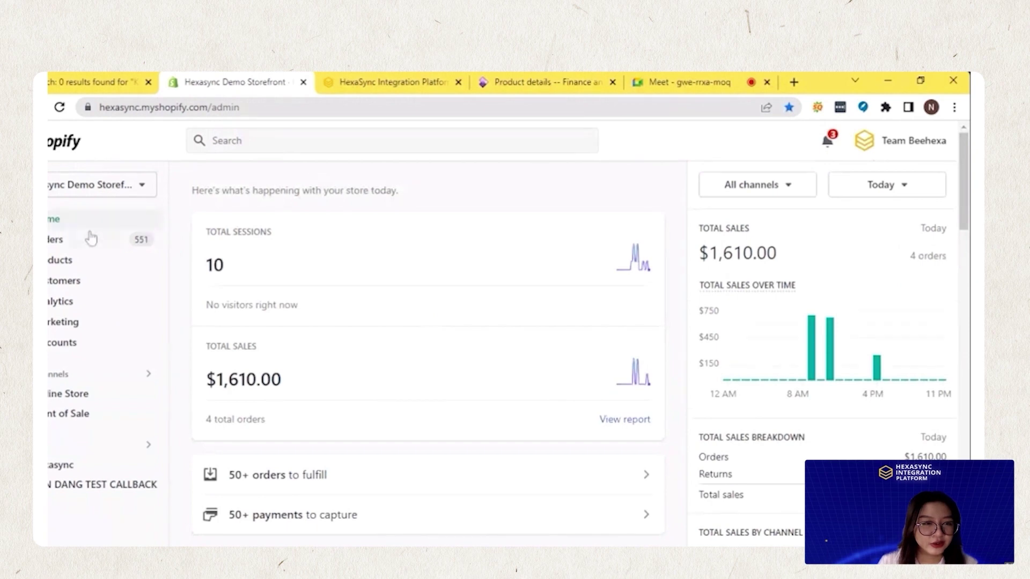
click(54, 241)
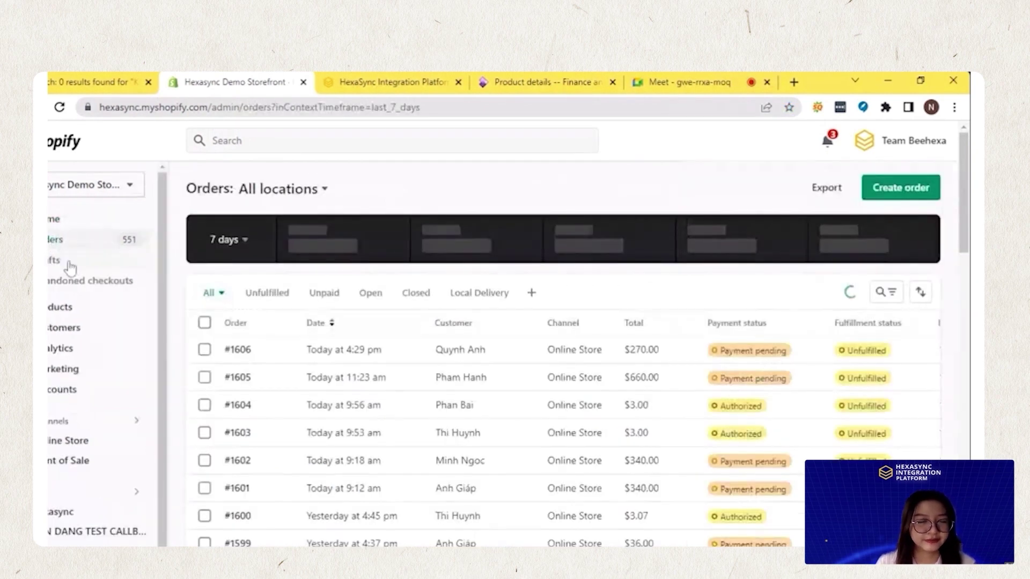
click(96, 163)
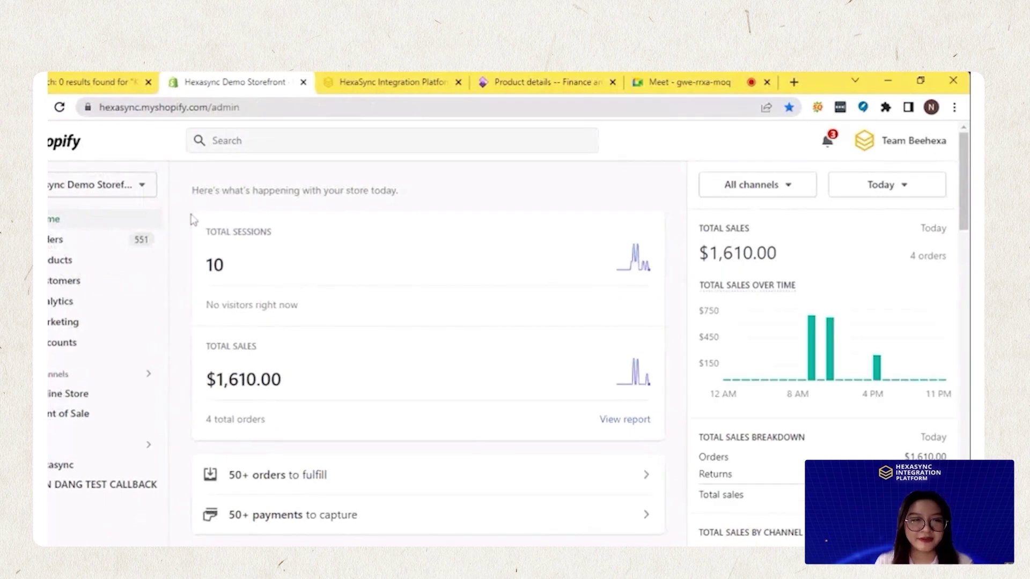
click(64, 260)
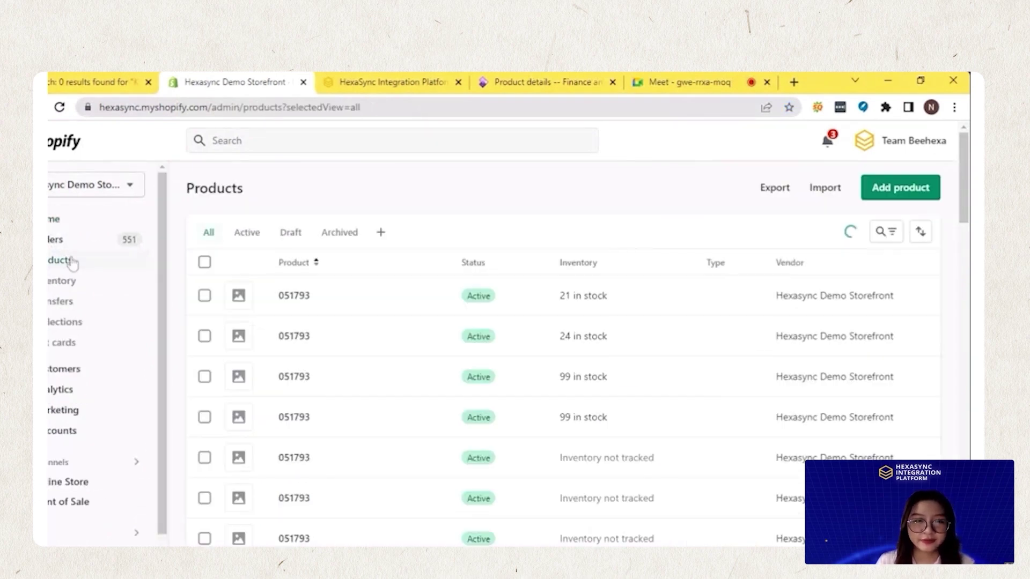
click(893, 233)
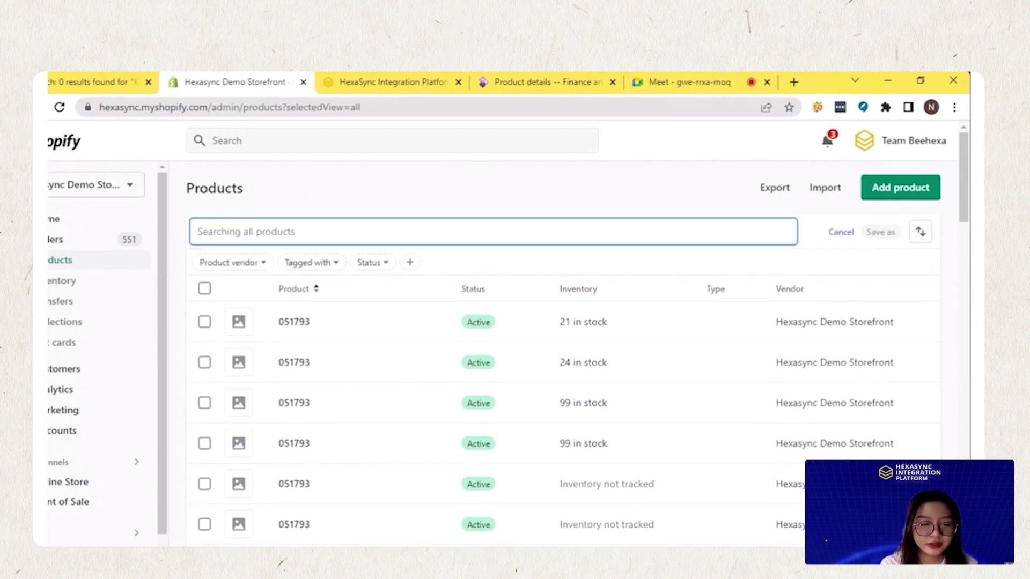
key(ctrl+v)
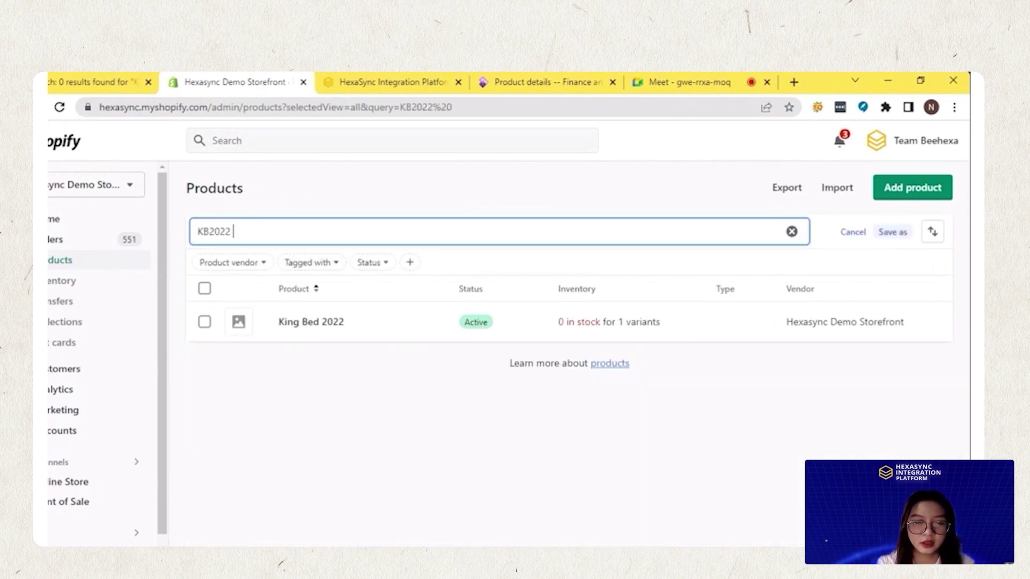
click(311, 324)
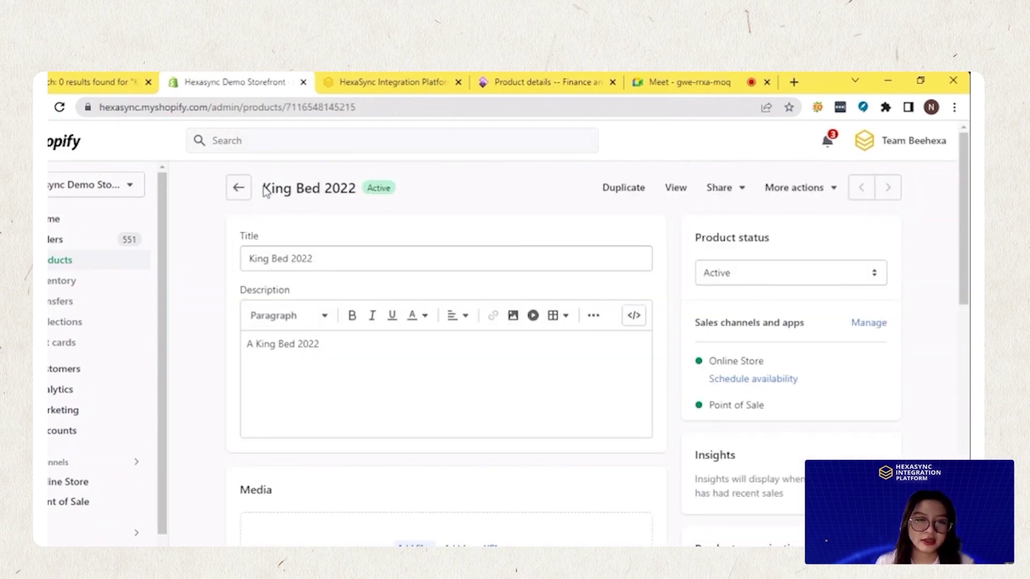
Review the King Bed 2022 product page and its $222.00 Default Title variant, then return to the storefront search
drag(263, 189, 356, 198)
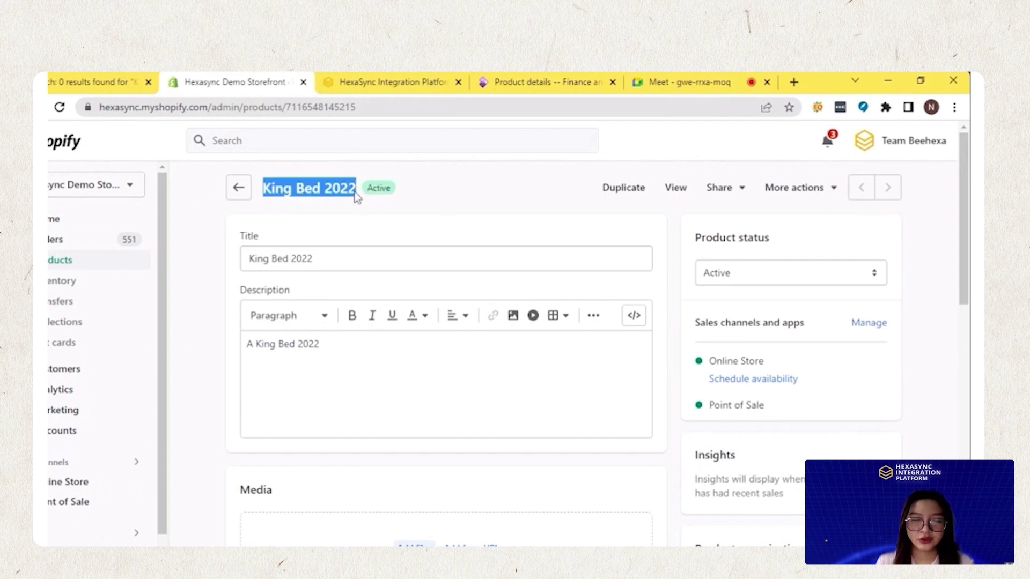
click(441, 193)
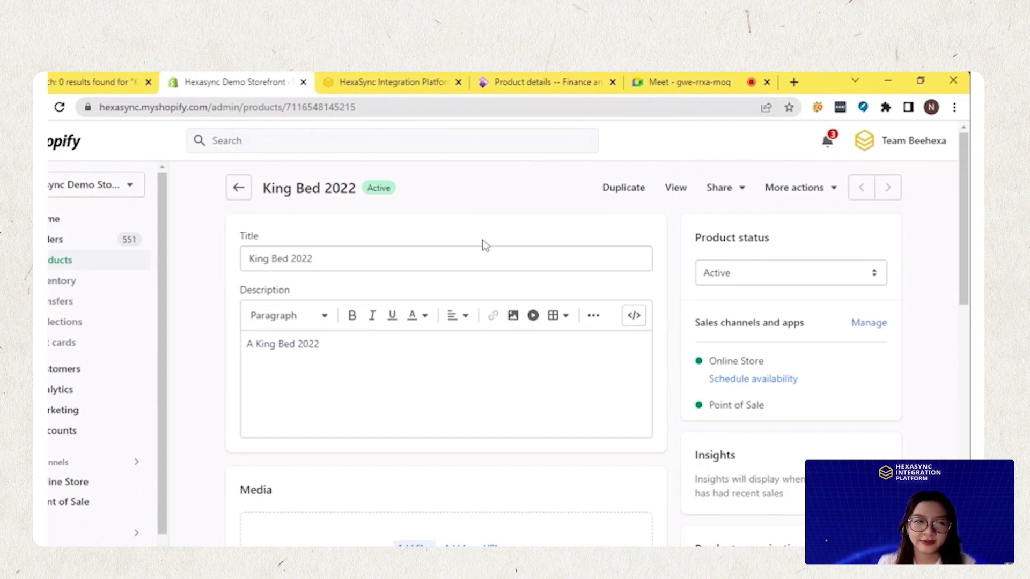
scroll(482, 241, down, 1)
scroll(569, 225, up, 1)
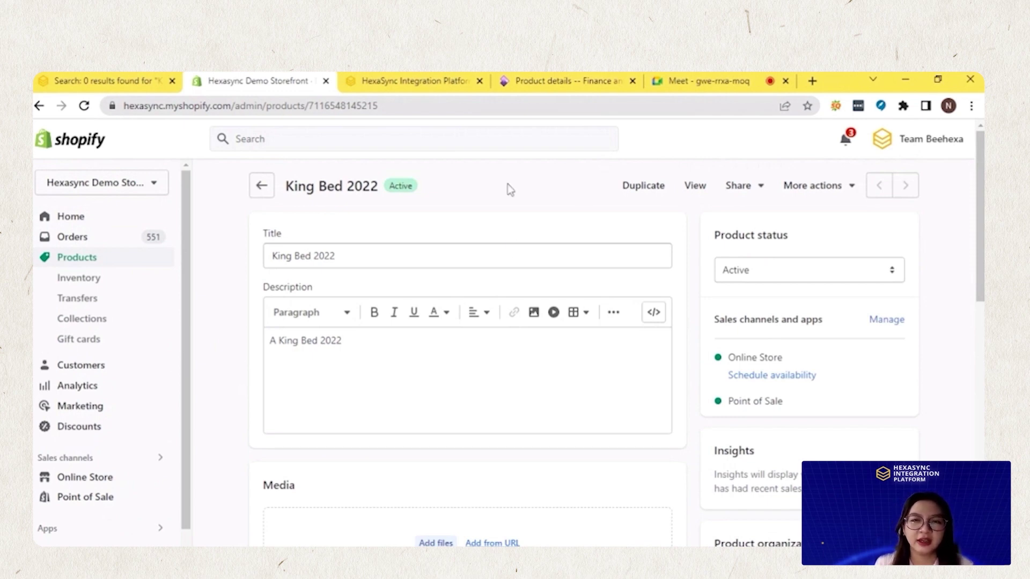
scroll(340, 312, down, 6)
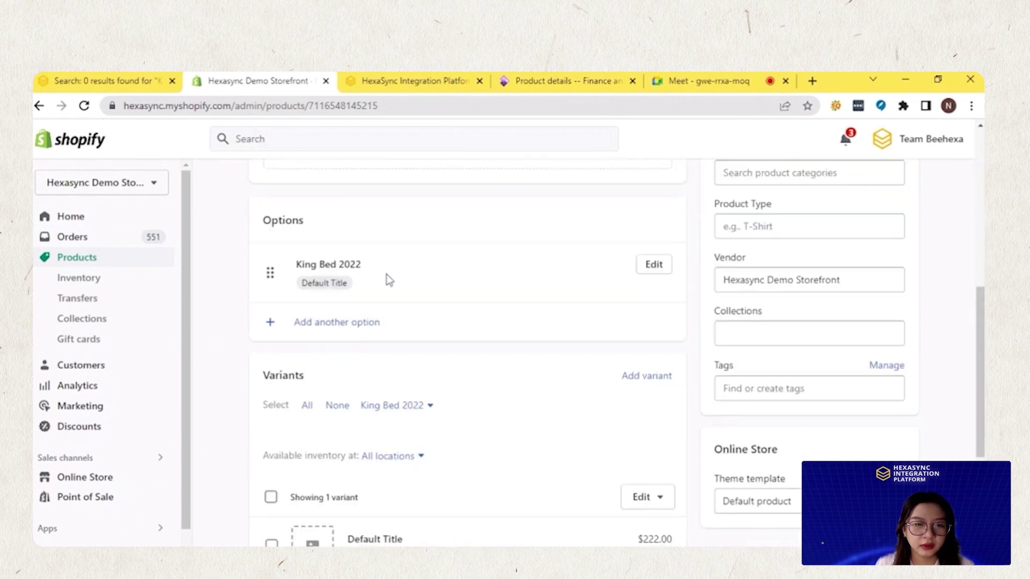
scroll(386, 281, down, 4)
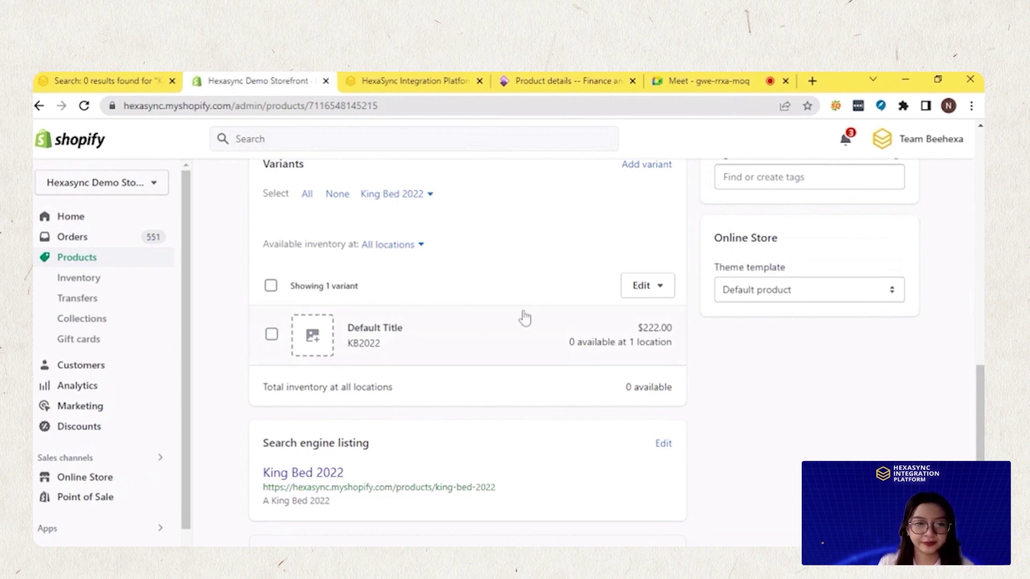
scroll(438, 361, down, 1)
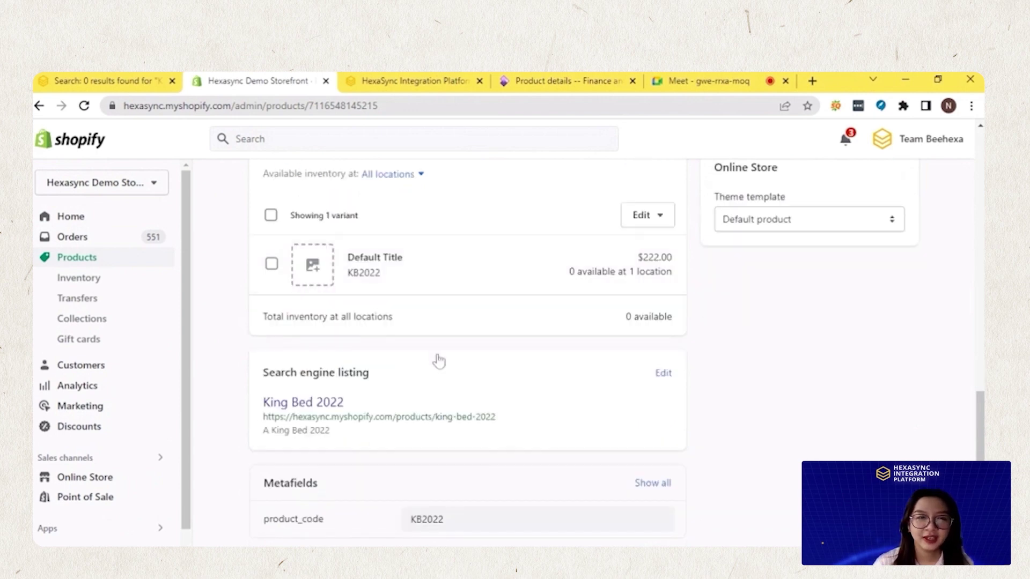
scroll(439, 361, down, 1)
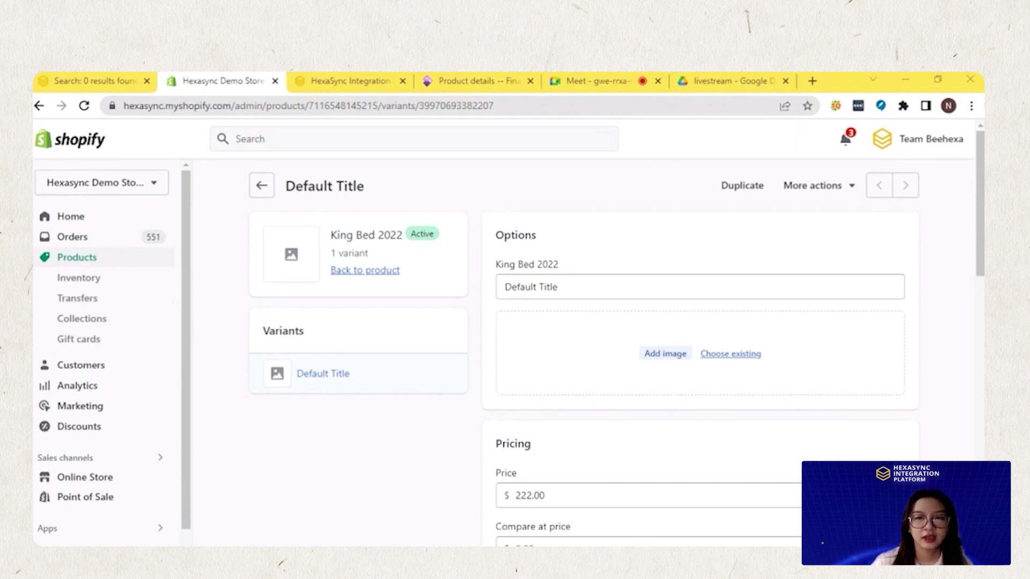
click(73, 84)
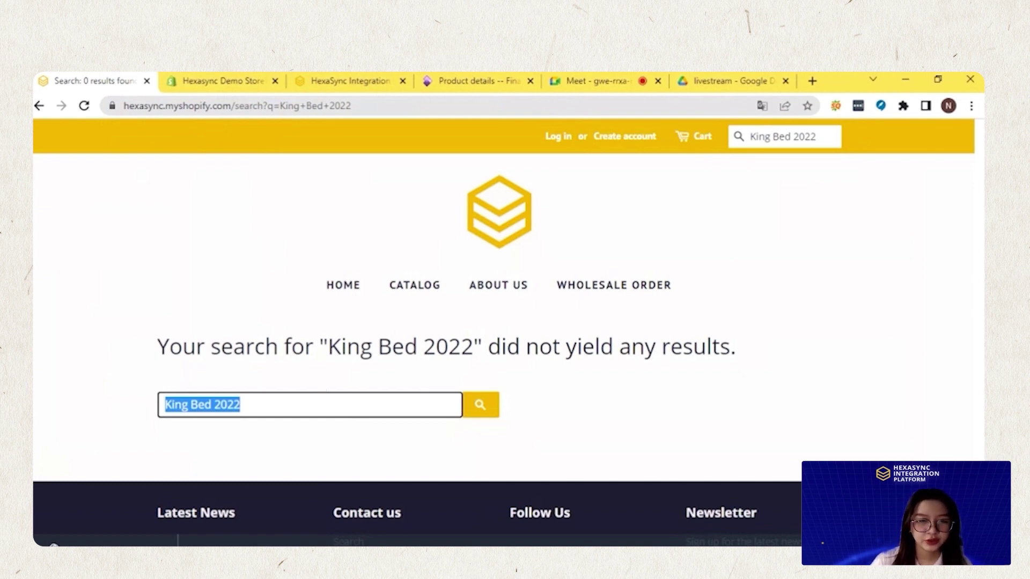
Reload the storefront search for King Bed 2022 and open its $222.00 product page
scroll(335, 416, down, 3)
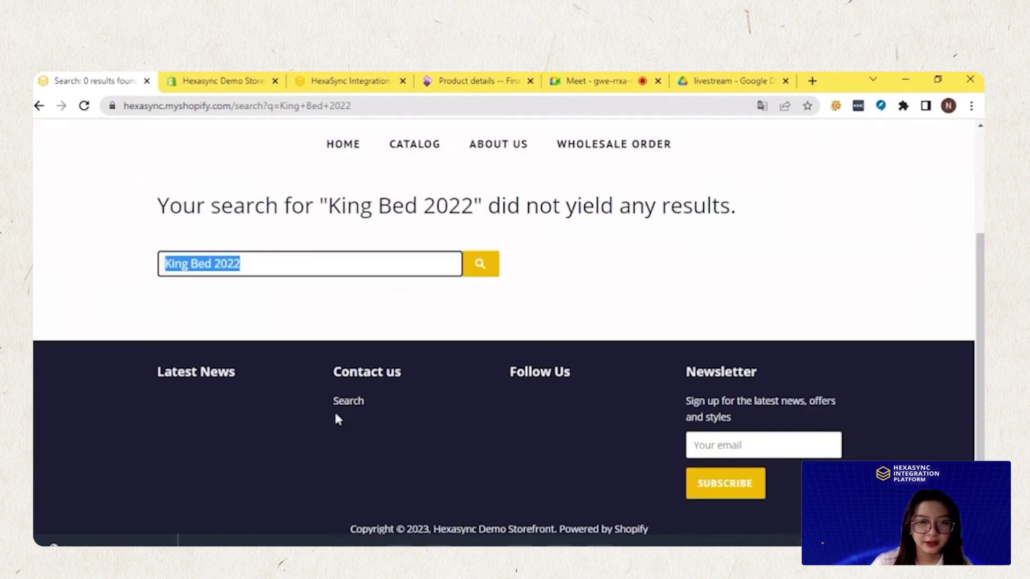
scroll(337, 419, up, 3)
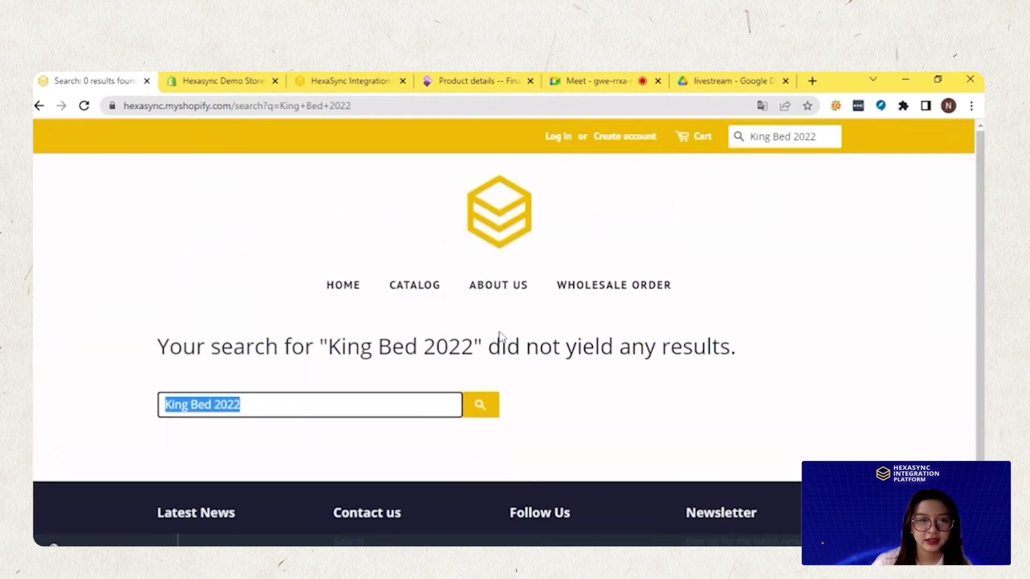
click(84, 106)
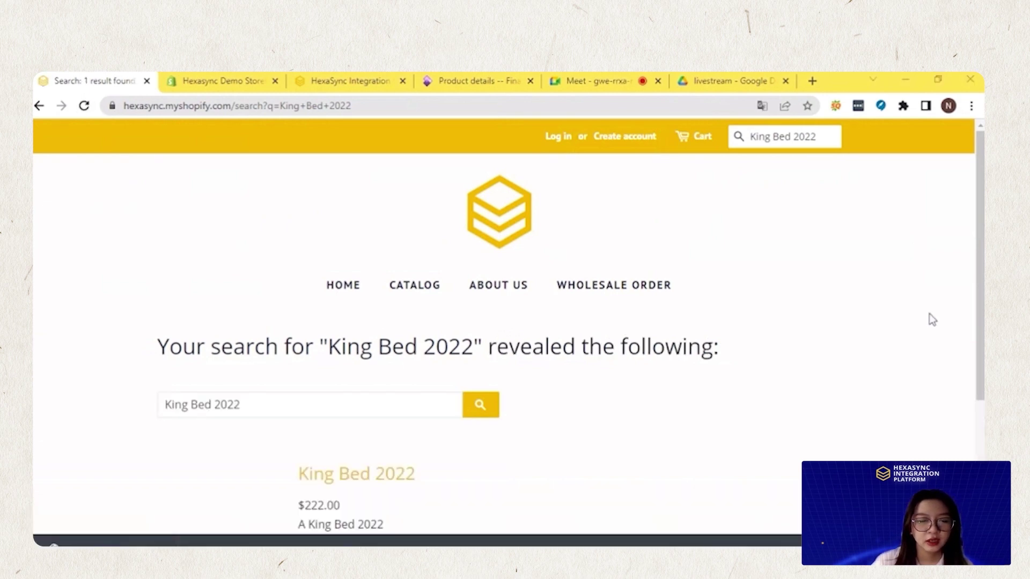
scroll(346, 343, down, 3)
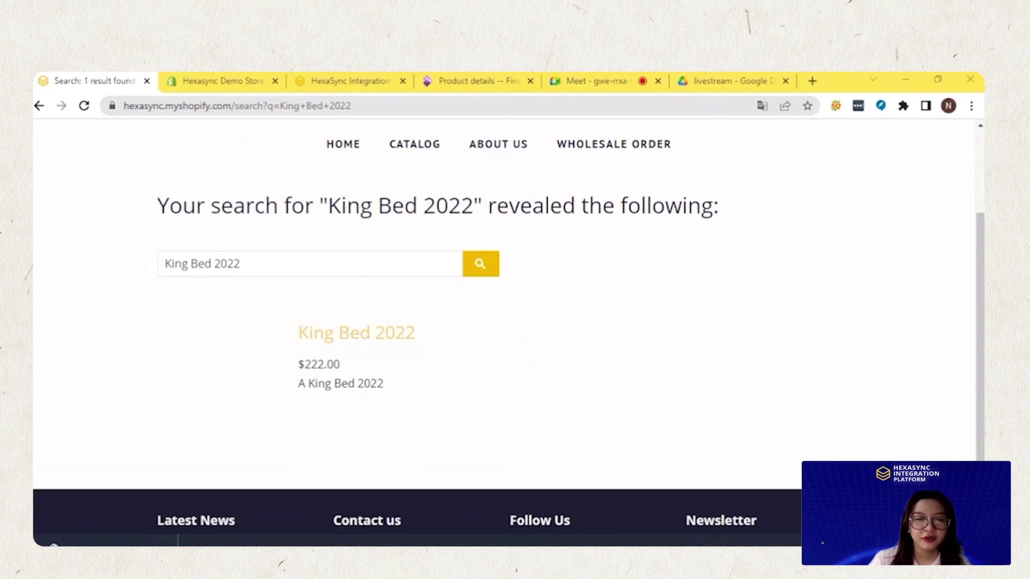
click(346, 340)
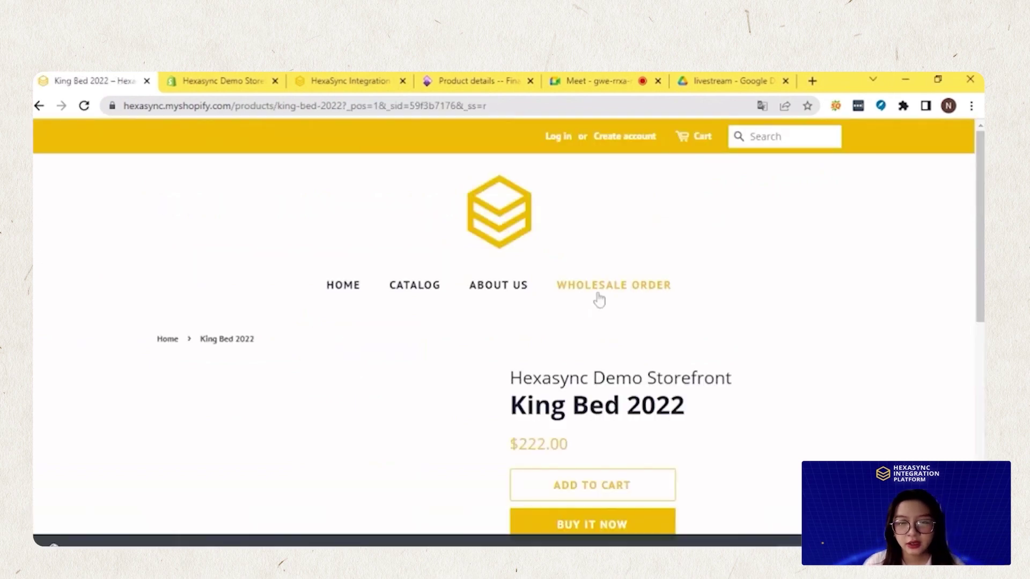
scroll(599, 301, down, 3)
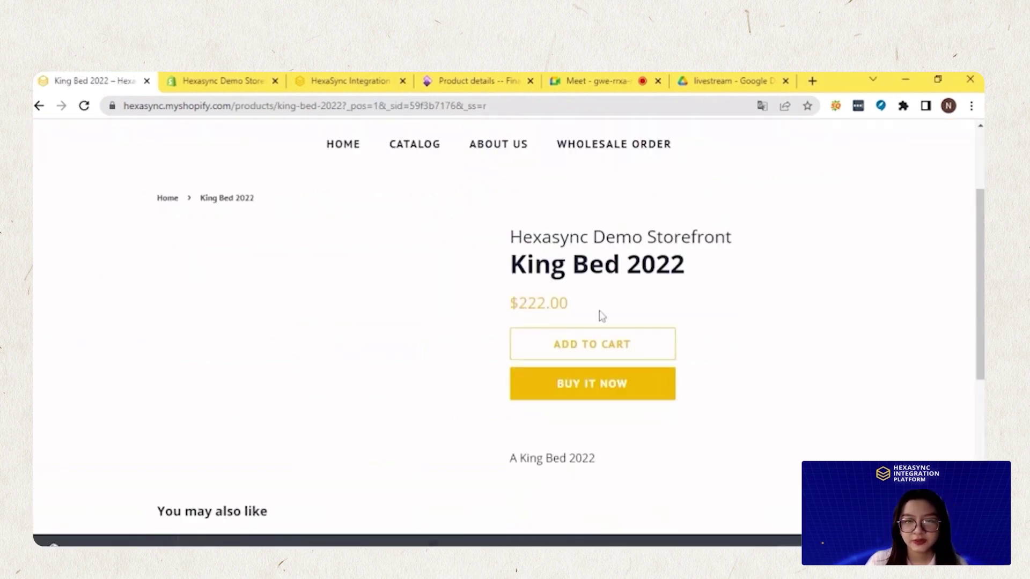
Start a Buy It Now checkout for King Bed 2022 and enter the customer's email address
click(599, 390)
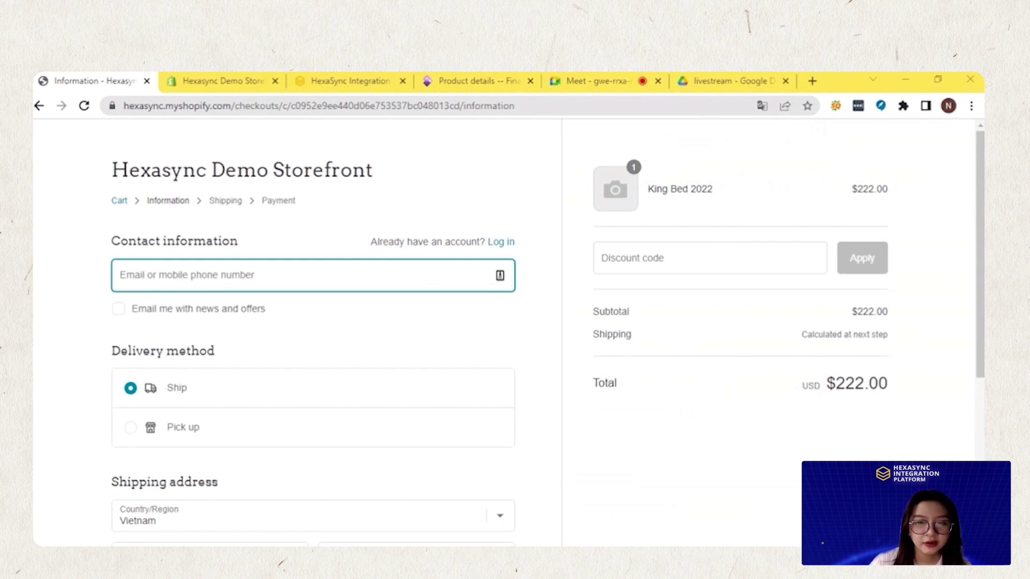
scroll(248, 317, down, 1)
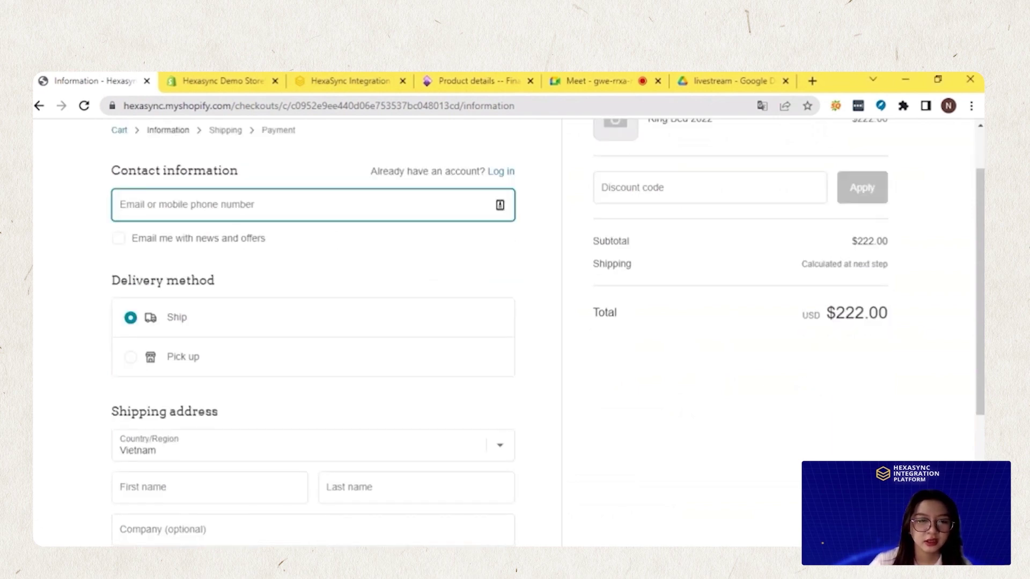
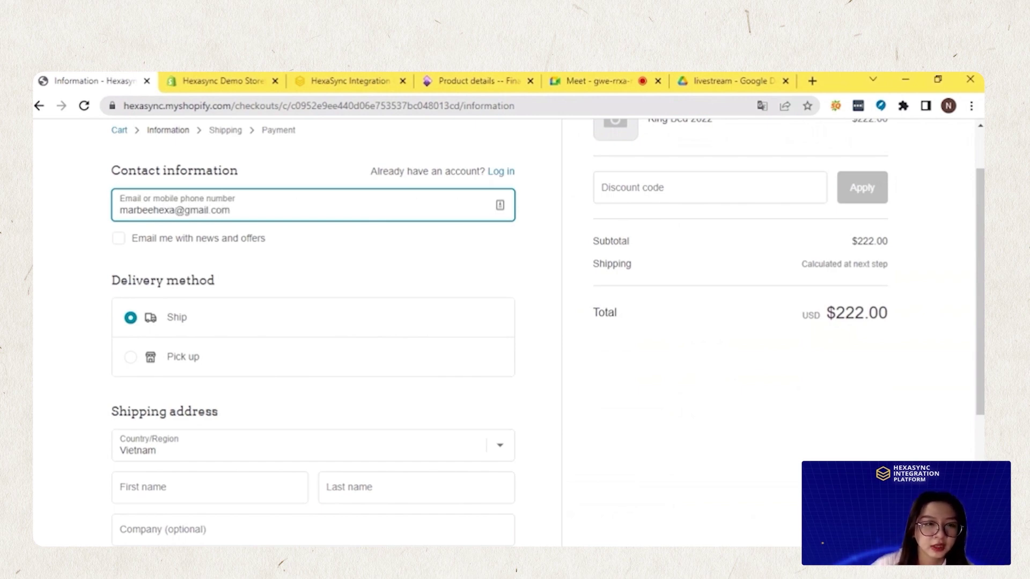
Set the shipping country to United States and fill in the customer's first, last and company names
drag(106, 284, 216, 286)
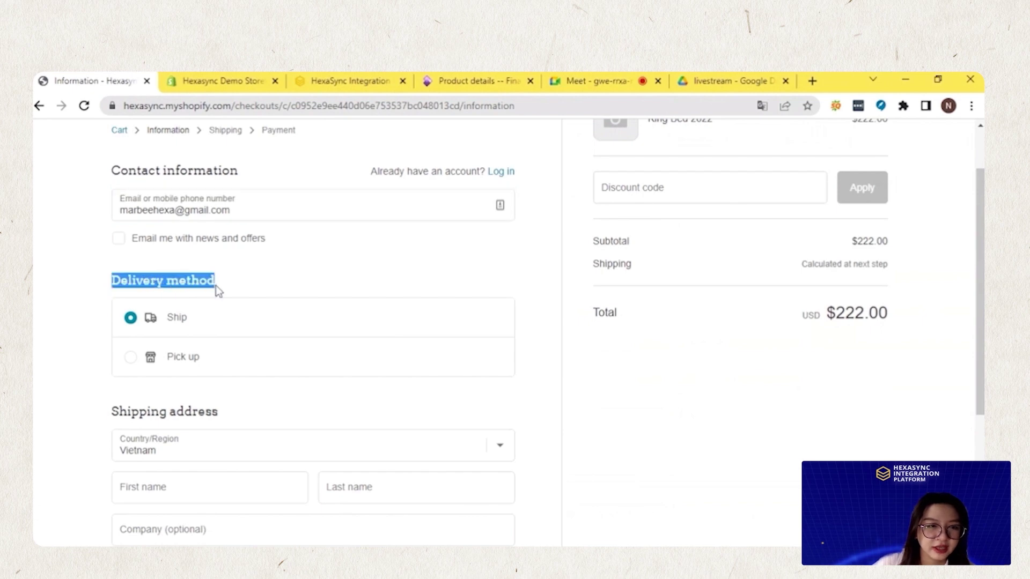
scroll(130, 317, down, 3)
click(177, 314)
click(220, 325)
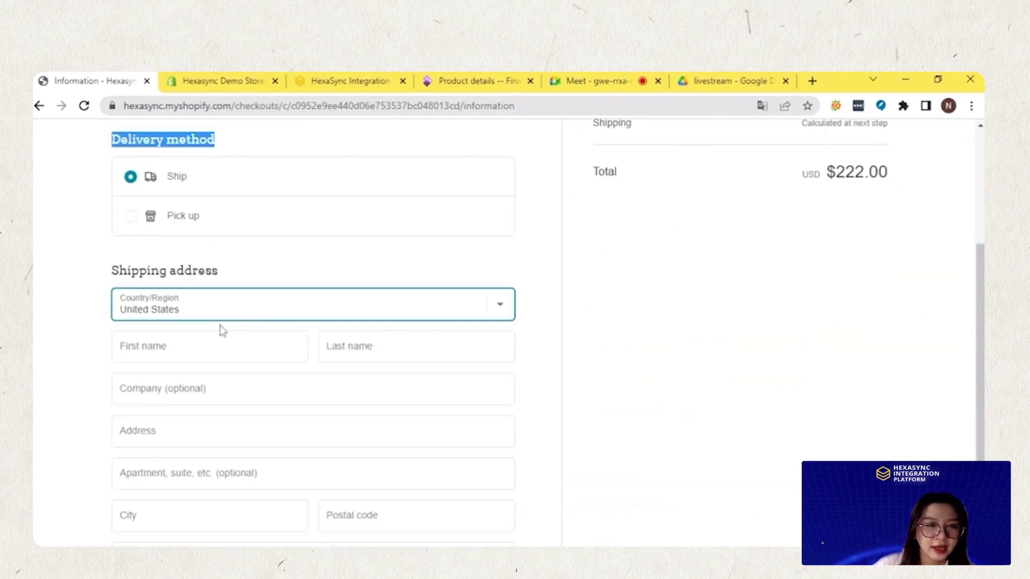
click(215, 346)
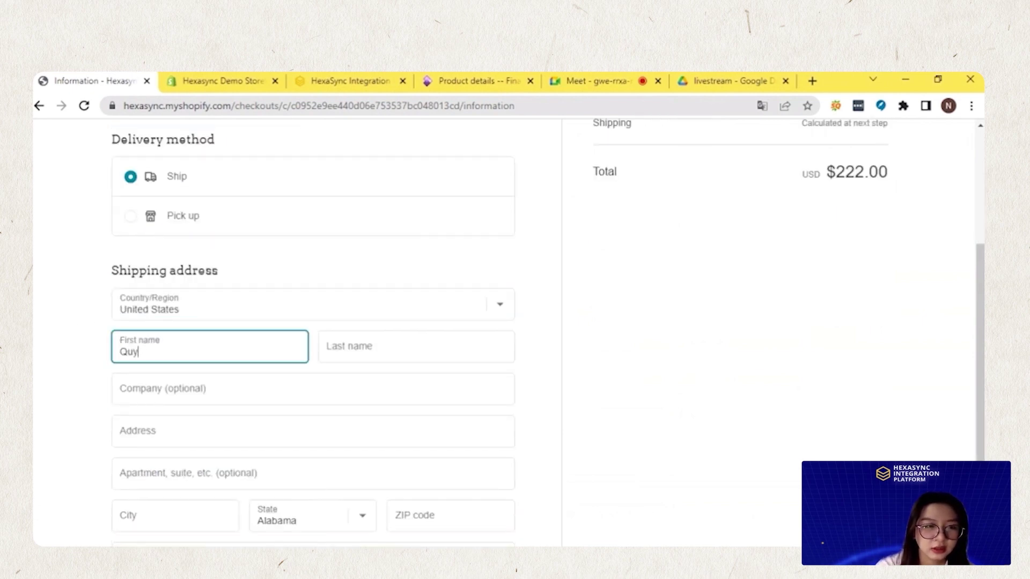
key(Tab)
key(Tab)
text(Beehexa)
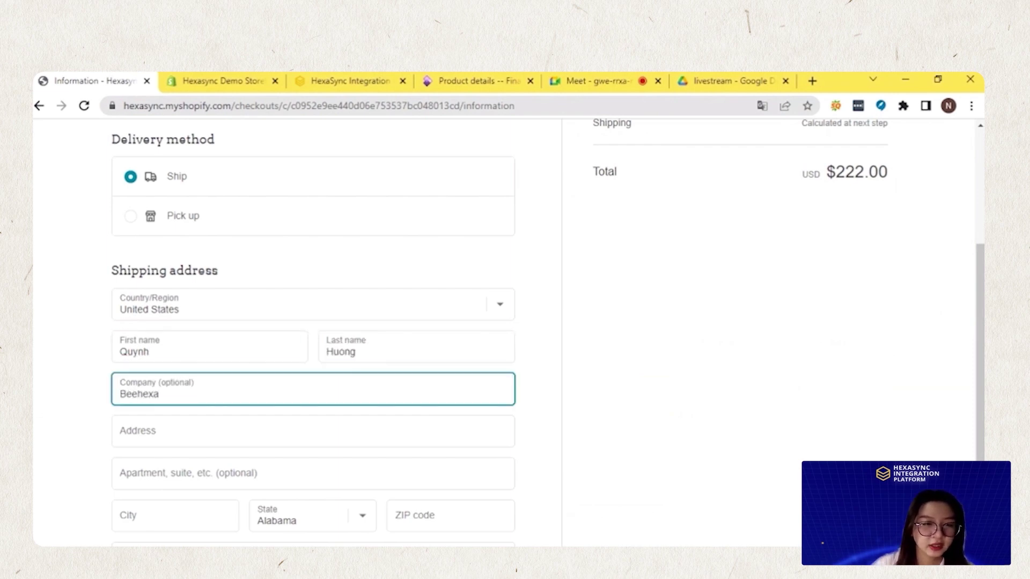
Paste the customer's street address, accept the suggested city, state and ZIP, and continue to shipping
scroll(312, 332, down, 3)
key(Tab)
scroll(312, 332, up, 1)
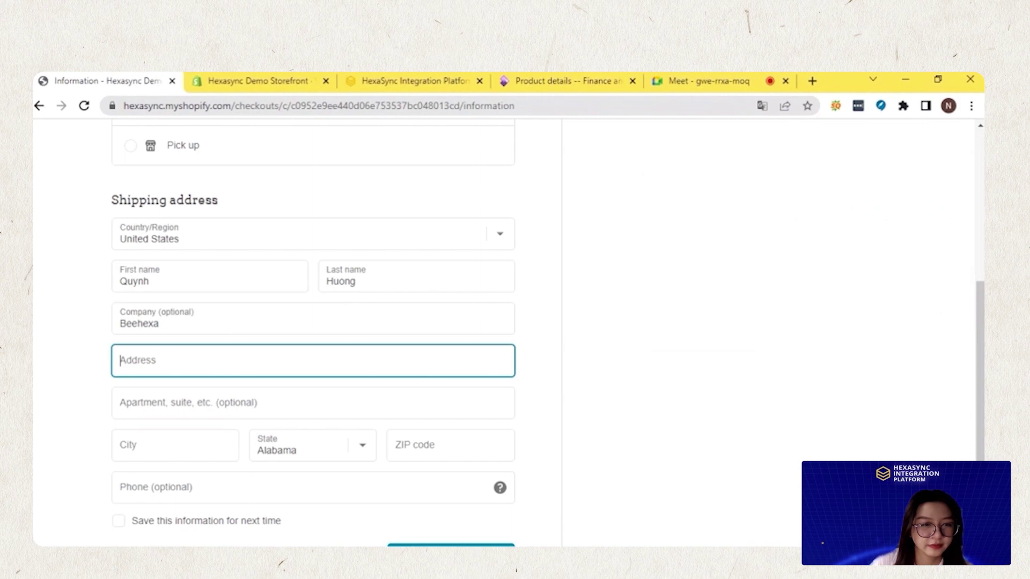
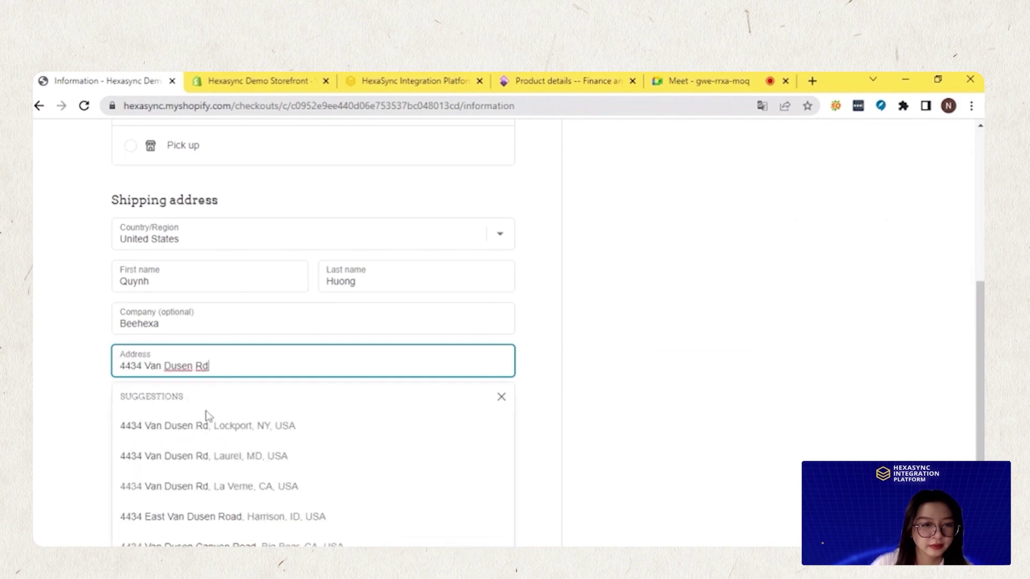
click(201, 427)
scroll(201, 427, down, 1)
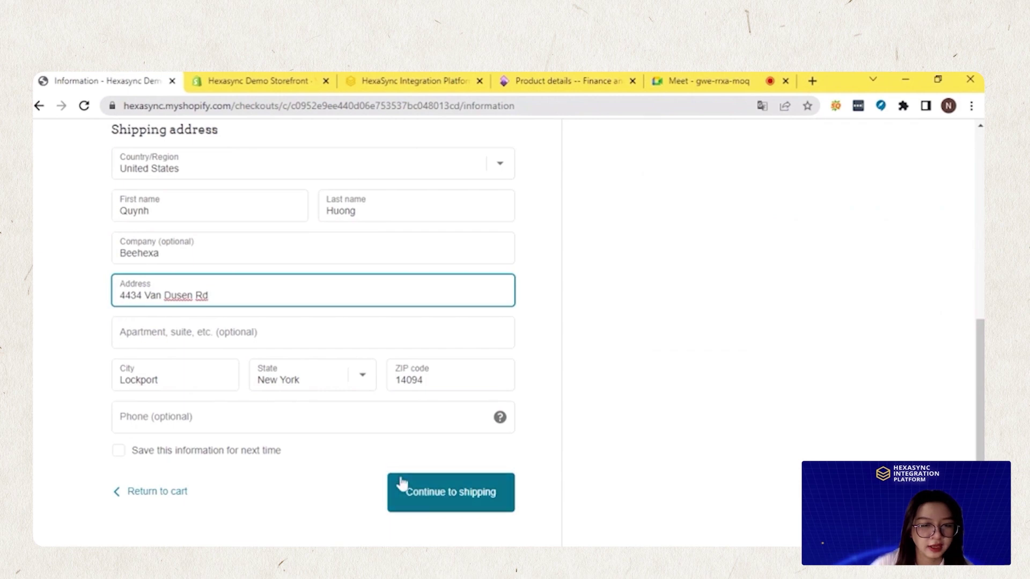
click(440, 496)
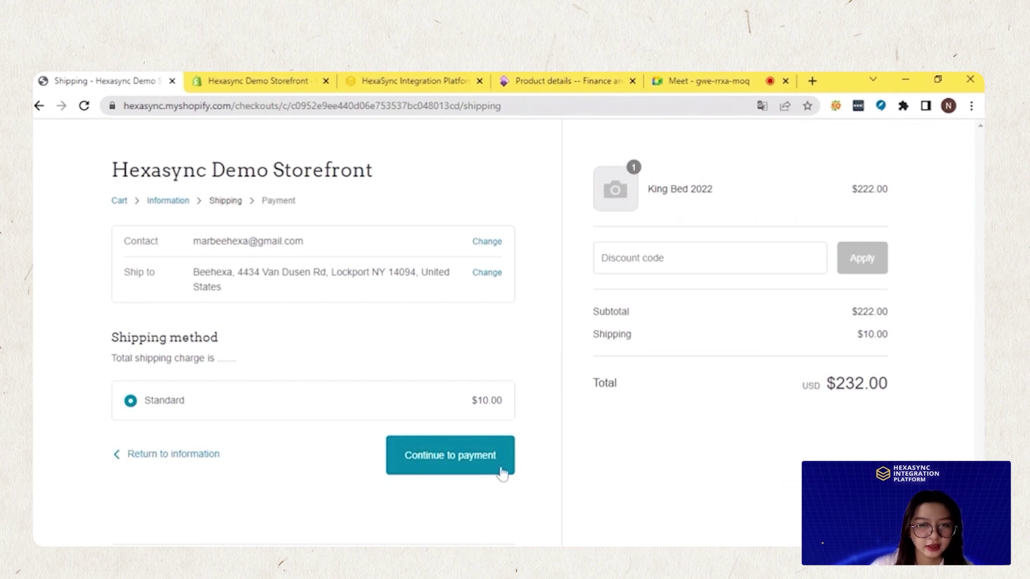
Pay by Cash on Delivery, complete the $232.00 order and confirm it as order #1607
click(479, 457)
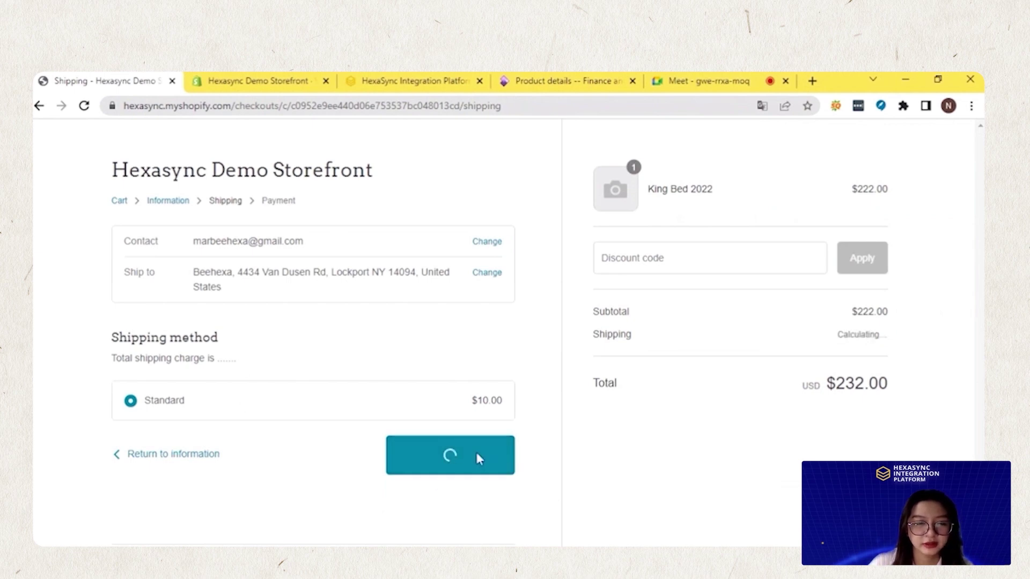
scroll(177, 408, down, 3)
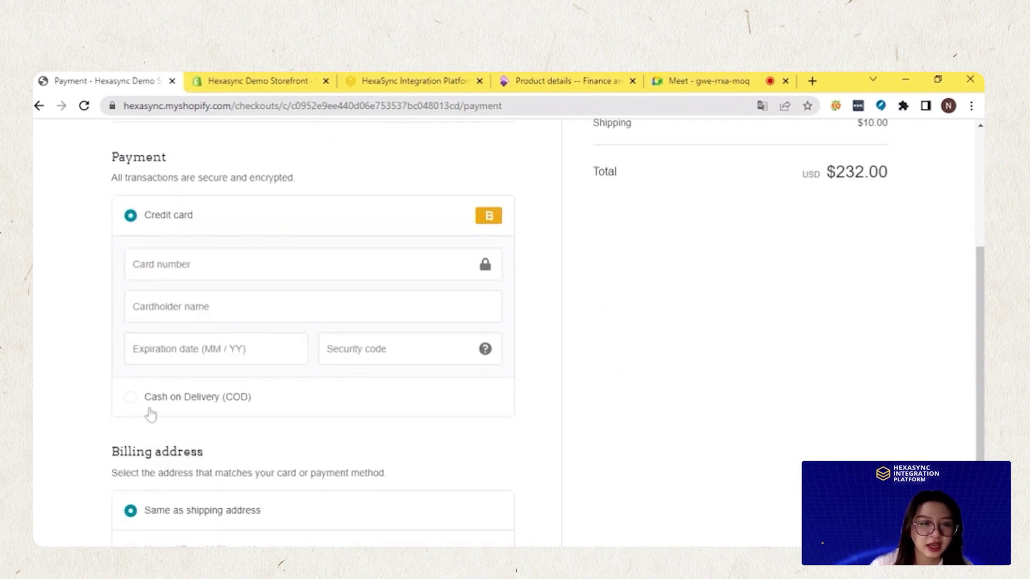
click(130, 397)
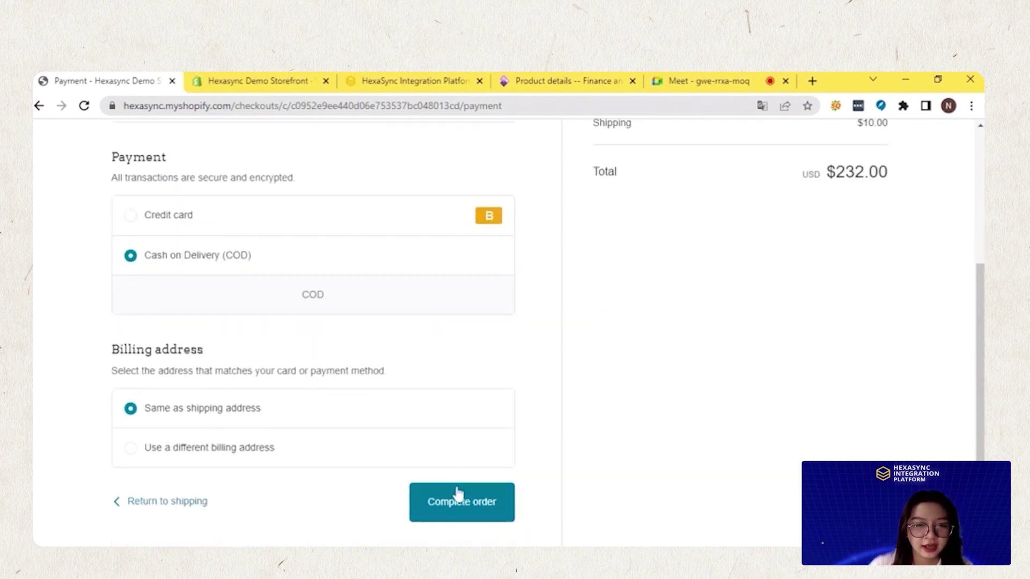
click(434, 496)
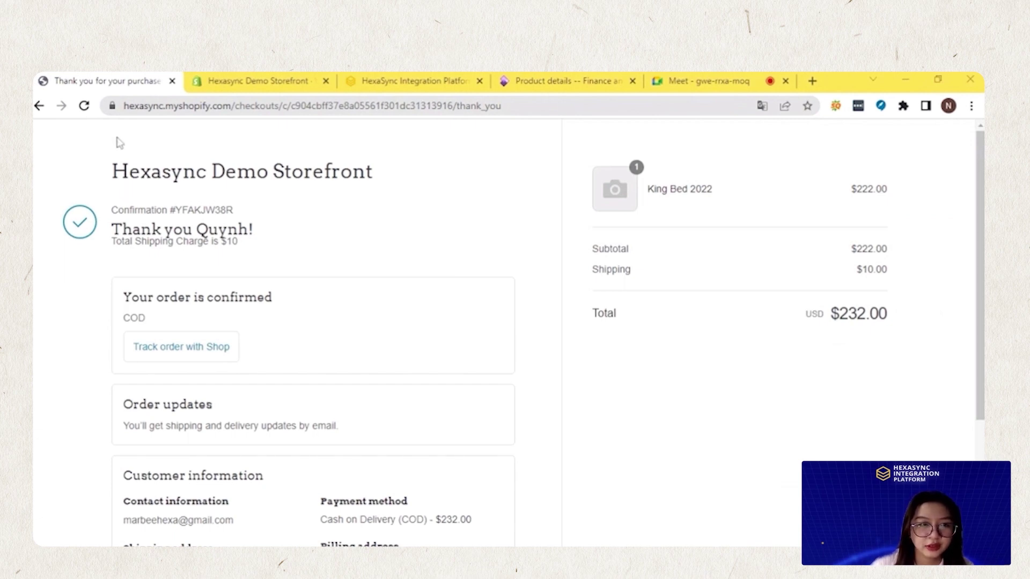
click(84, 105)
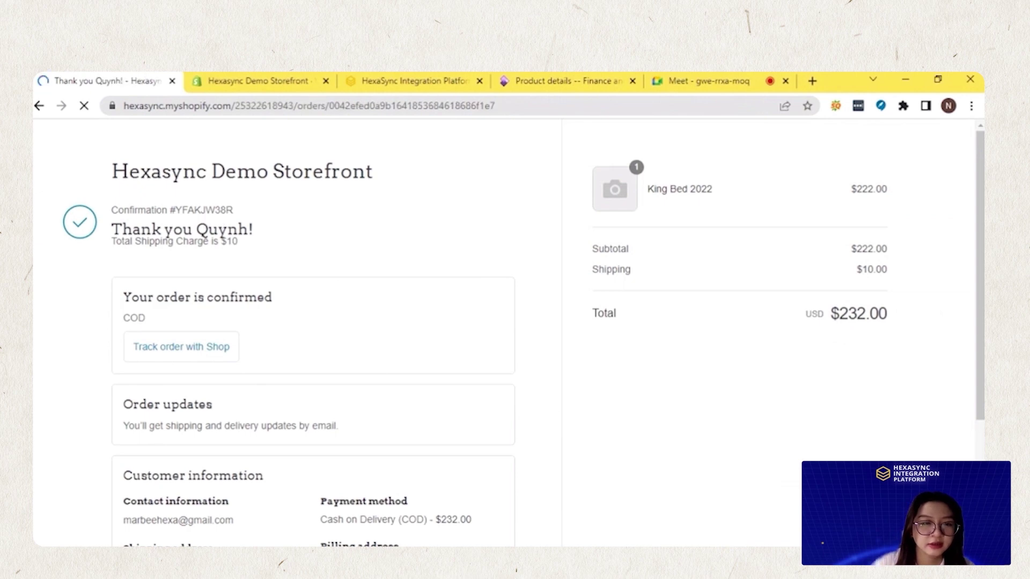
drag(145, 210, 184, 217)
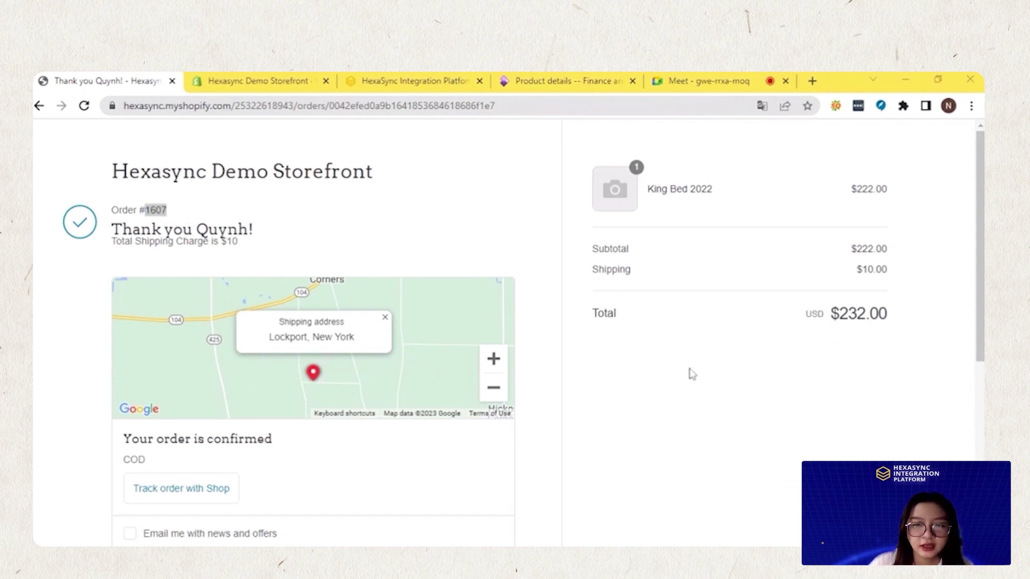
click(408, 79)
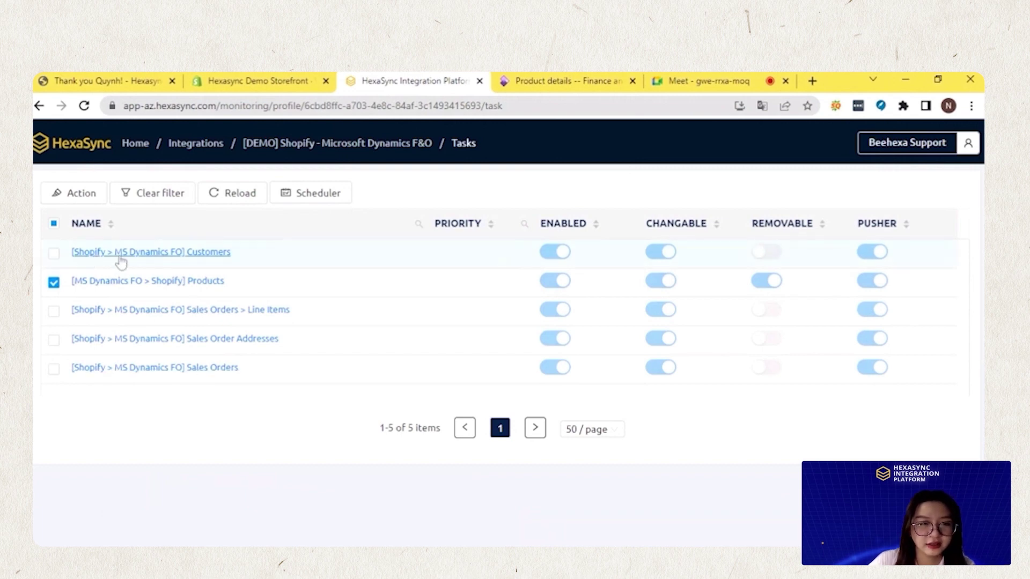
Filter the Customers task records by the shopper's email to confirm their synced Dynamics F&O customer ID
click(166, 256)
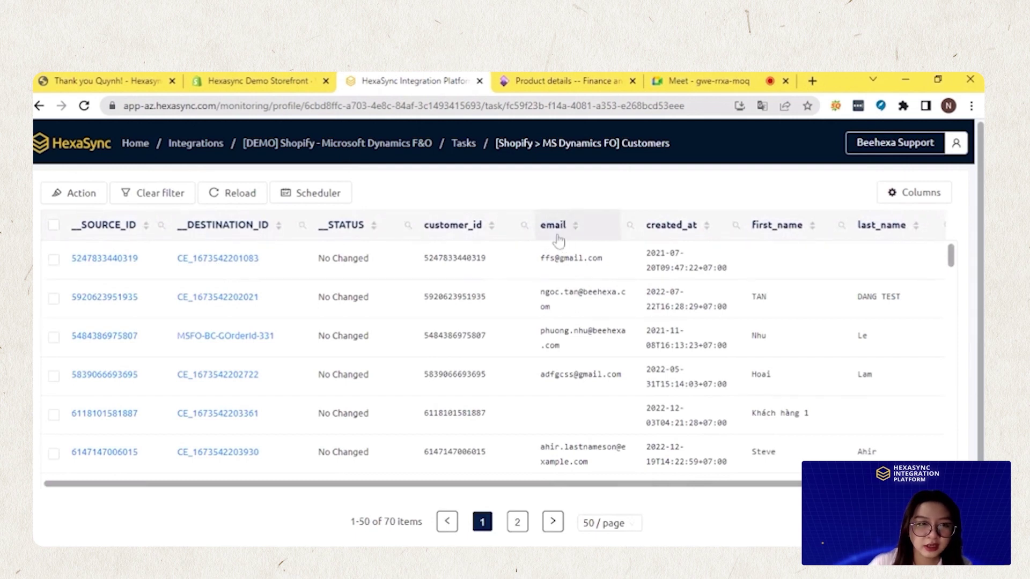
click(124, 86)
scroll(314, 321, down, 4)
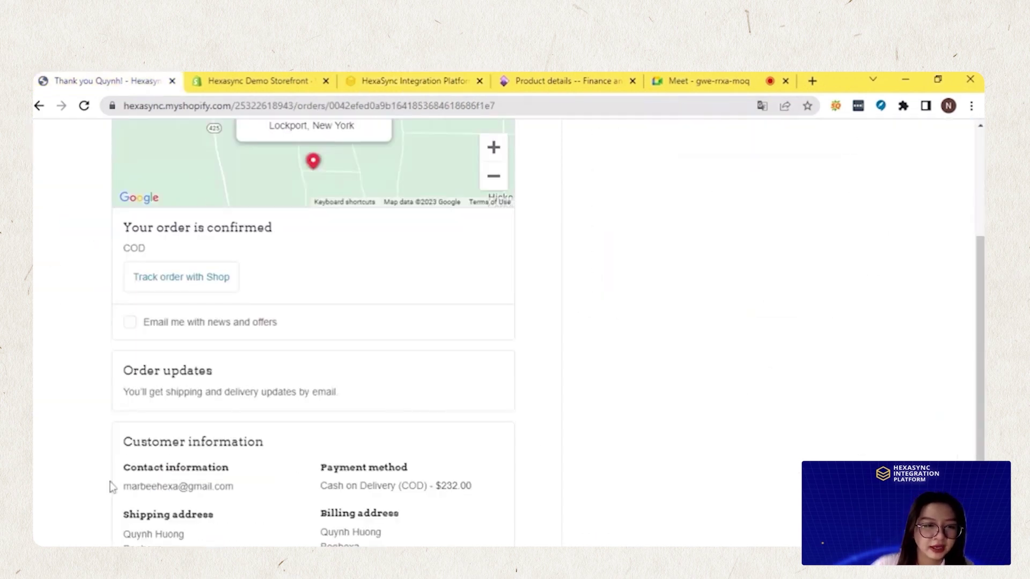
drag(122, 487, 246, 485)
key(ctrl+c)
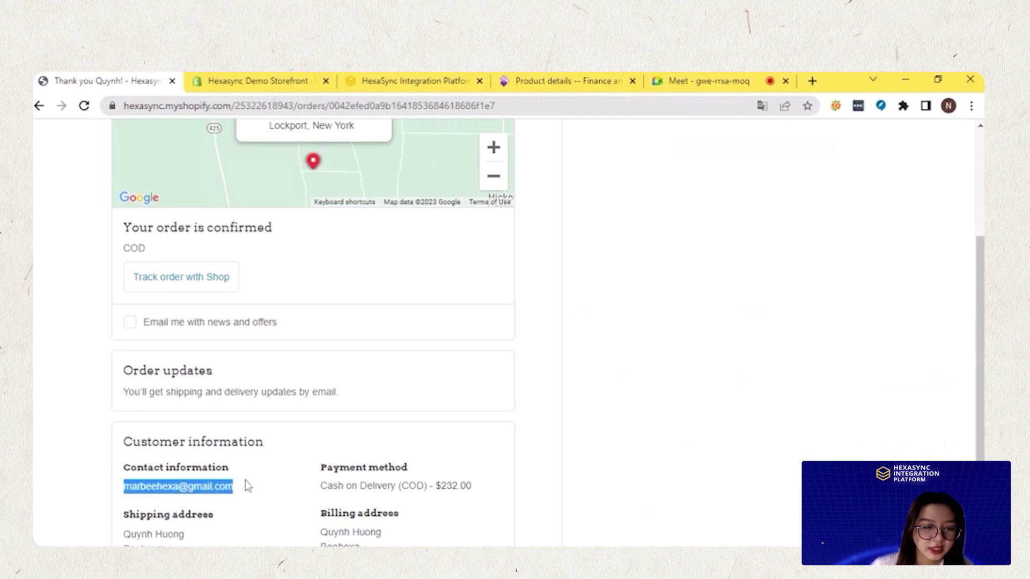
click(443, 83)
click(631, 225)
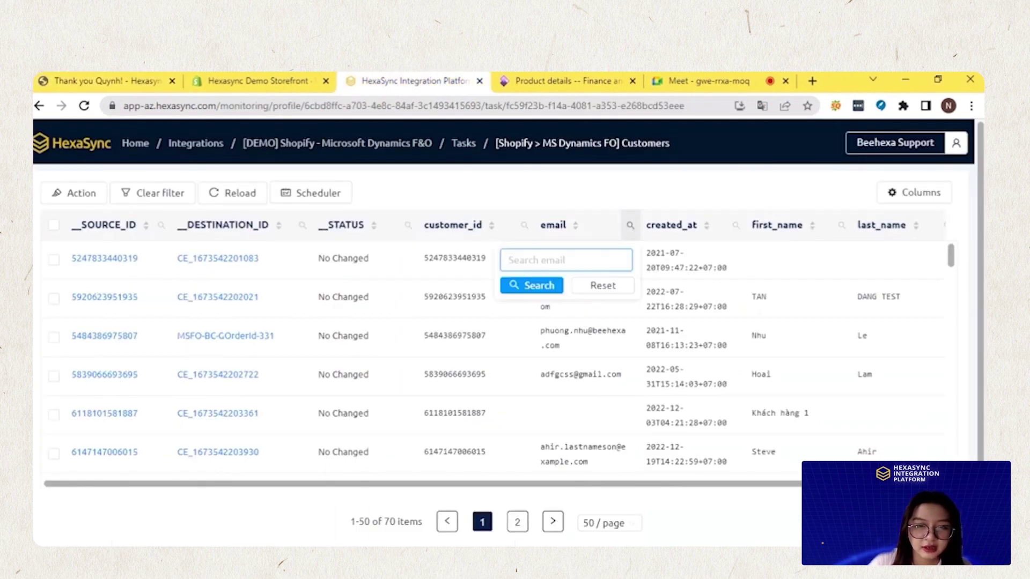
key(ctrl+v)
click(538, 284)
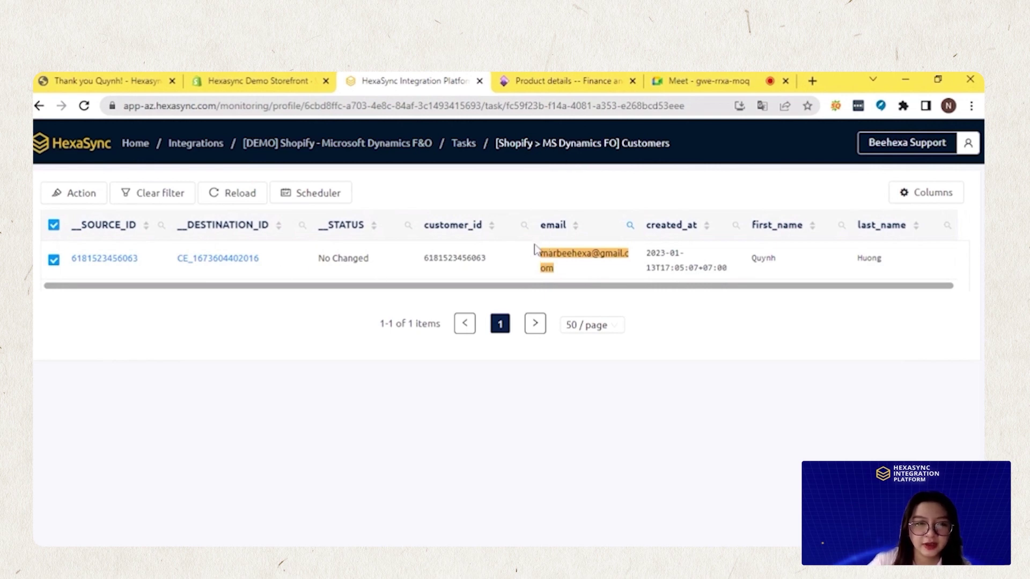
double_click(217, 258)
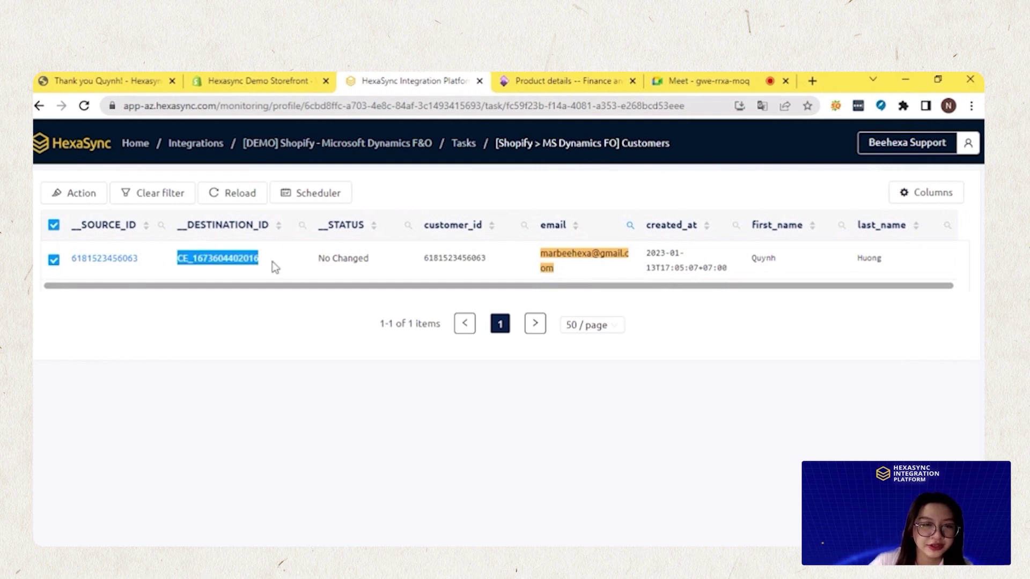
click(258, 324)
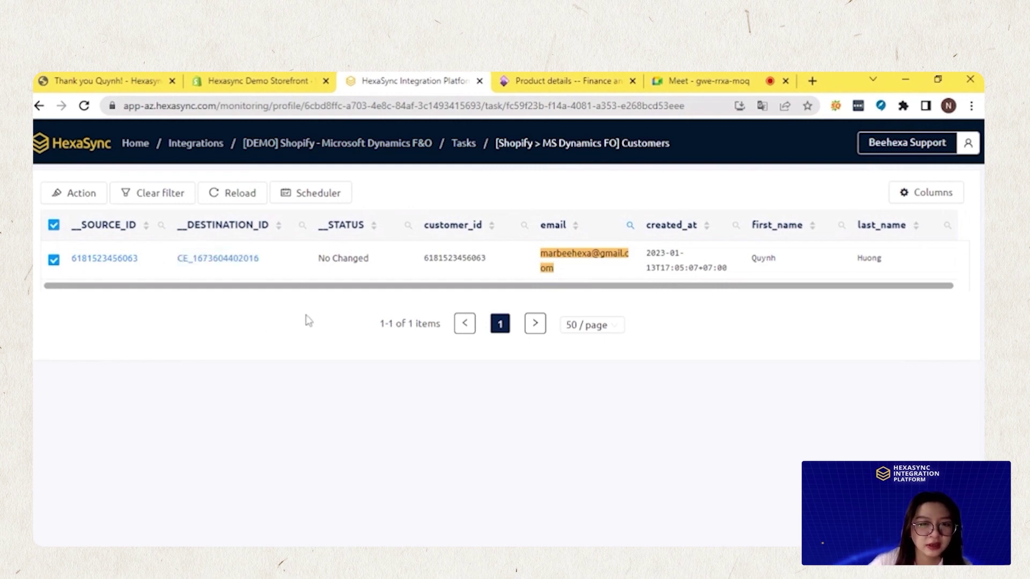
click(461, 151)
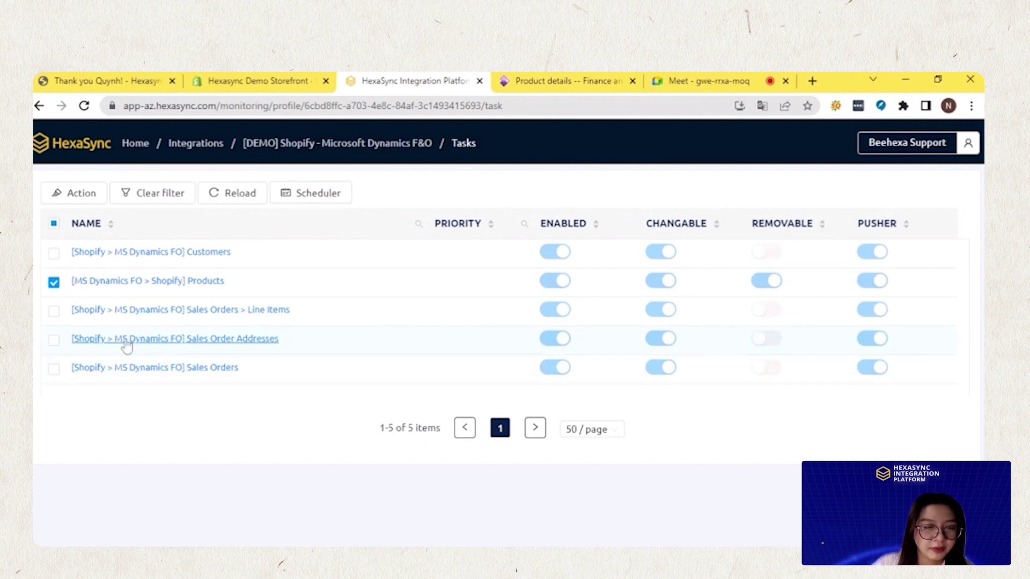
click(193, 343)
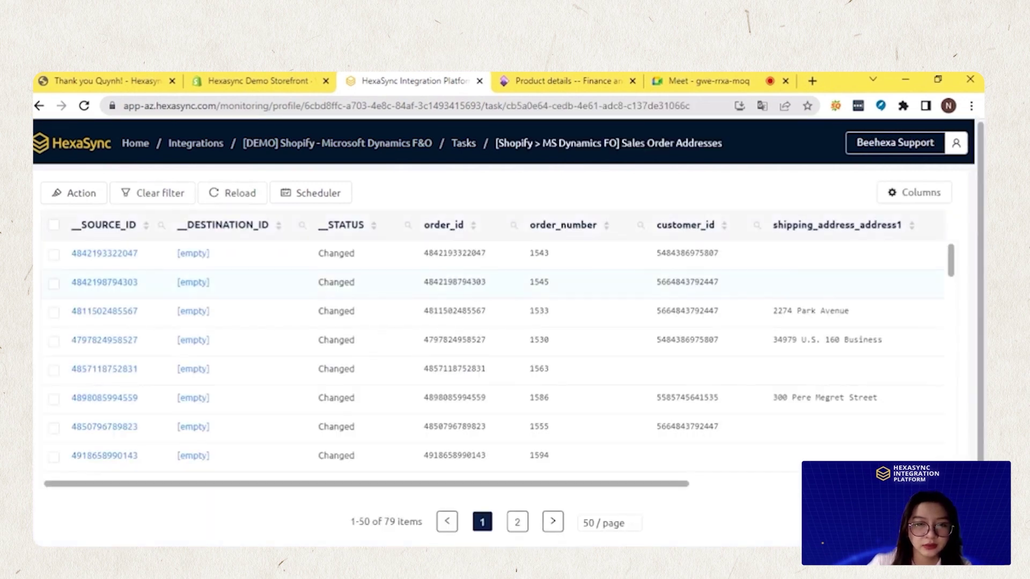
click(263, 84)
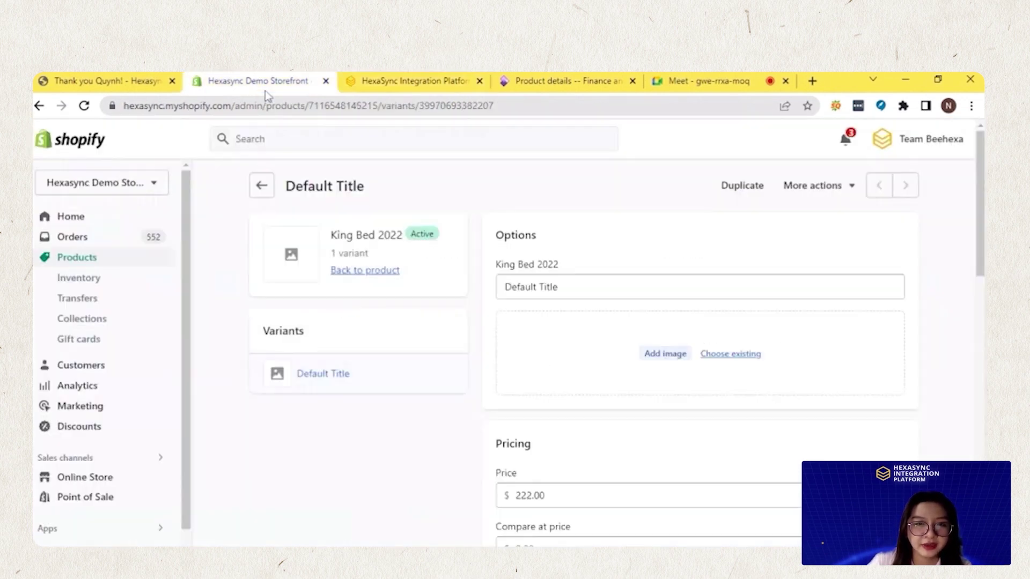
click(128, 81)
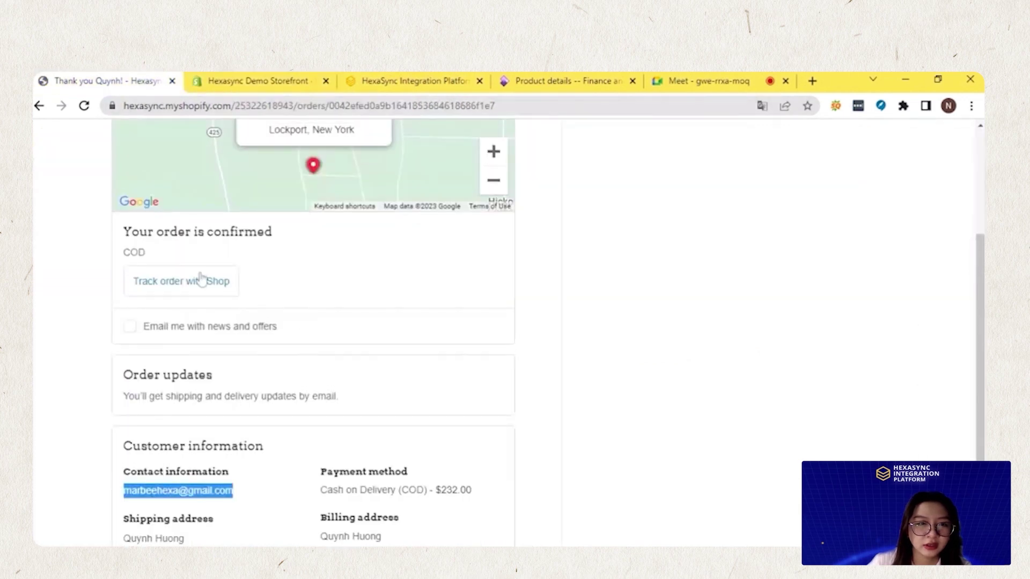
scroll(214, 279, up, 3)
drag(139, 210, 170, 216)
key(ctrl+c)
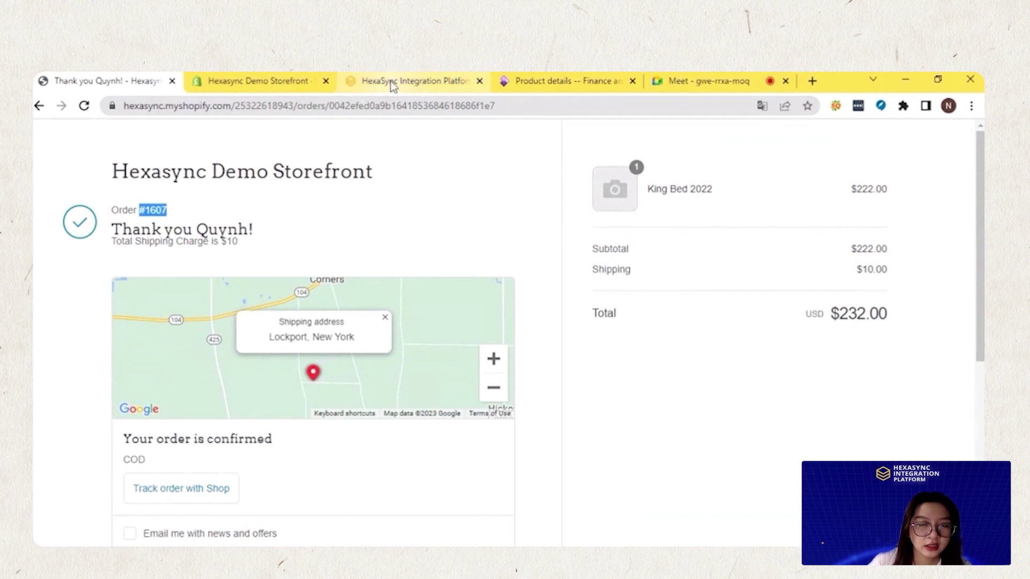
click(394, 82)
click(640, 226)
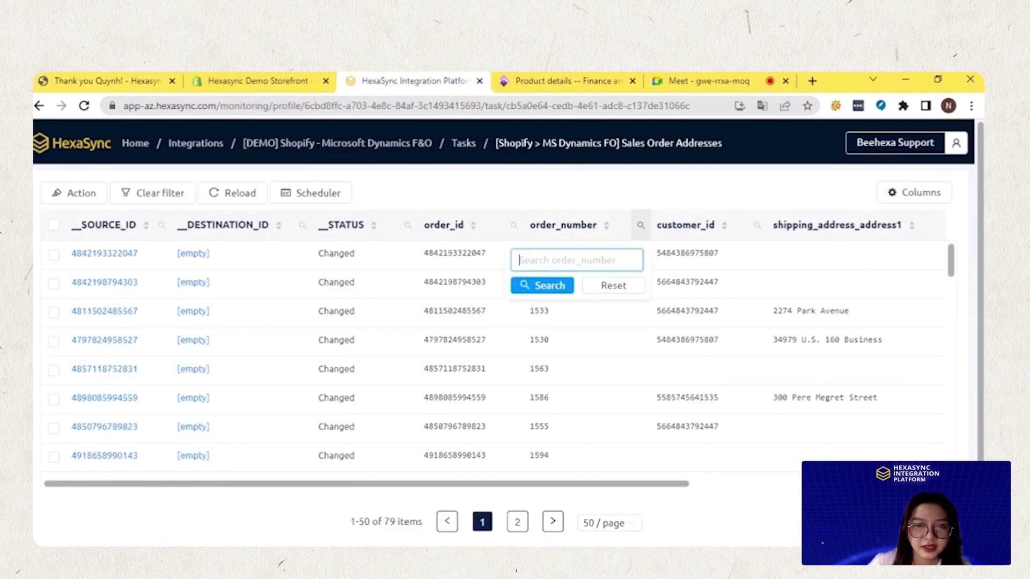
key(ctrl+v)
key(BackSpace)
click(570, 287)
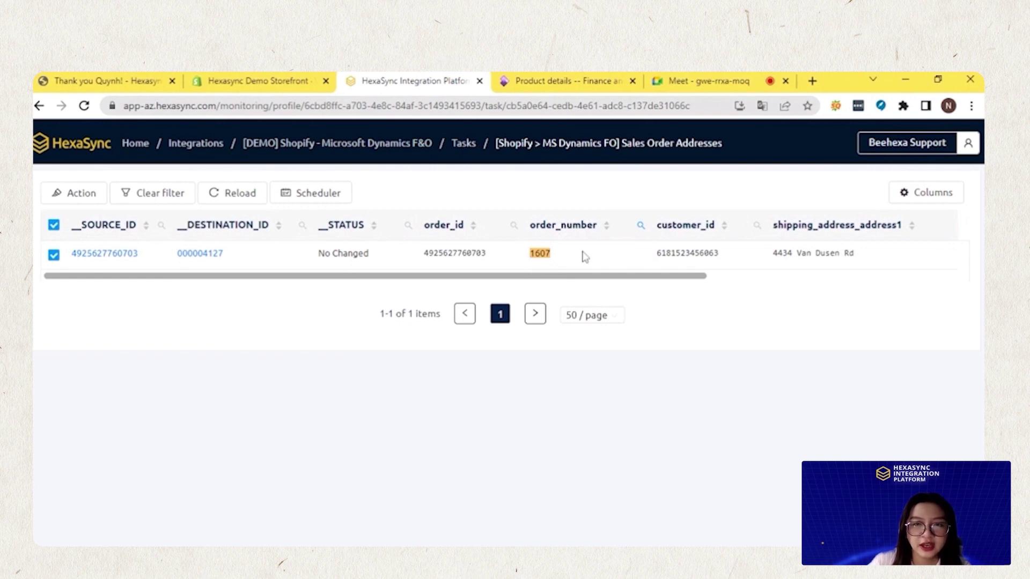
drag(660, 275, 589, 285)
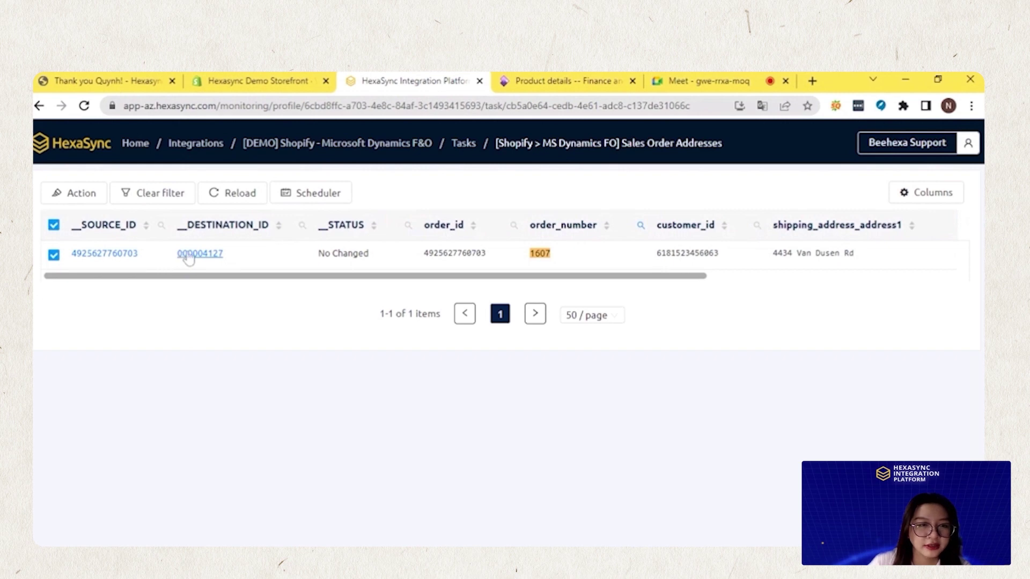
drag(177, 257, 275, 258)
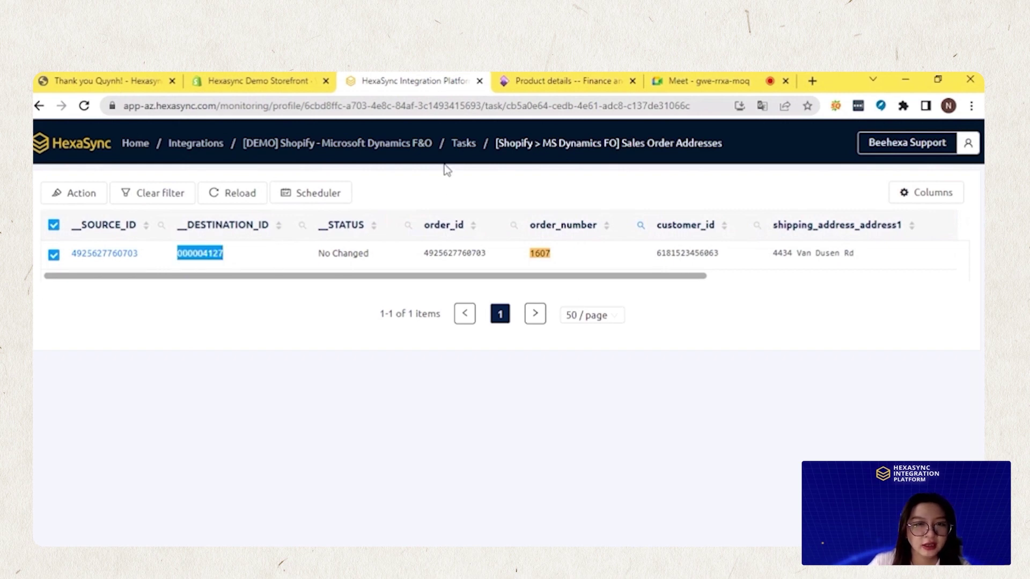
click(456, 148)
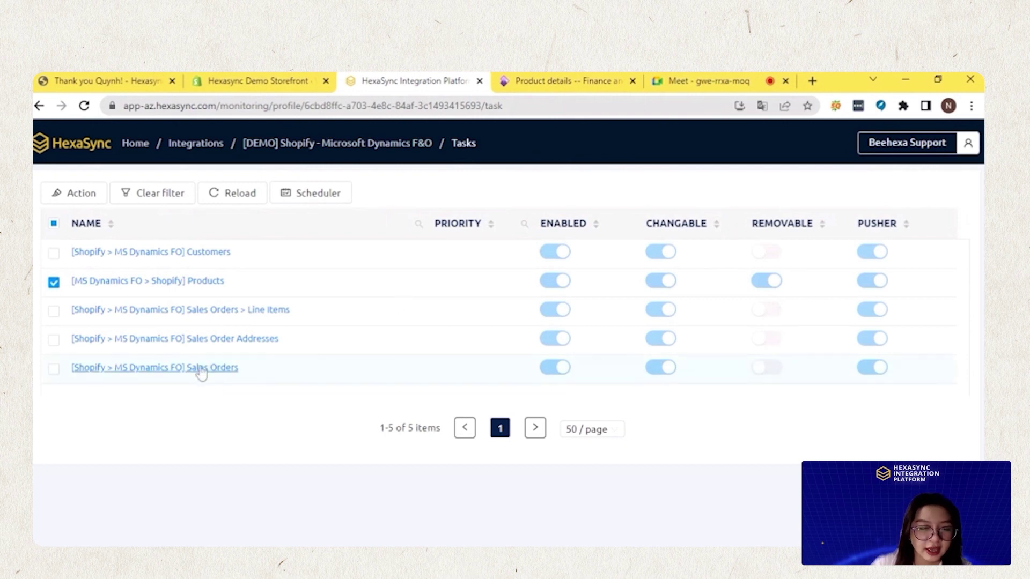
Search the Sales Orders task records by order_name and find order #1607 with destination ID 012753
click(54, 369)
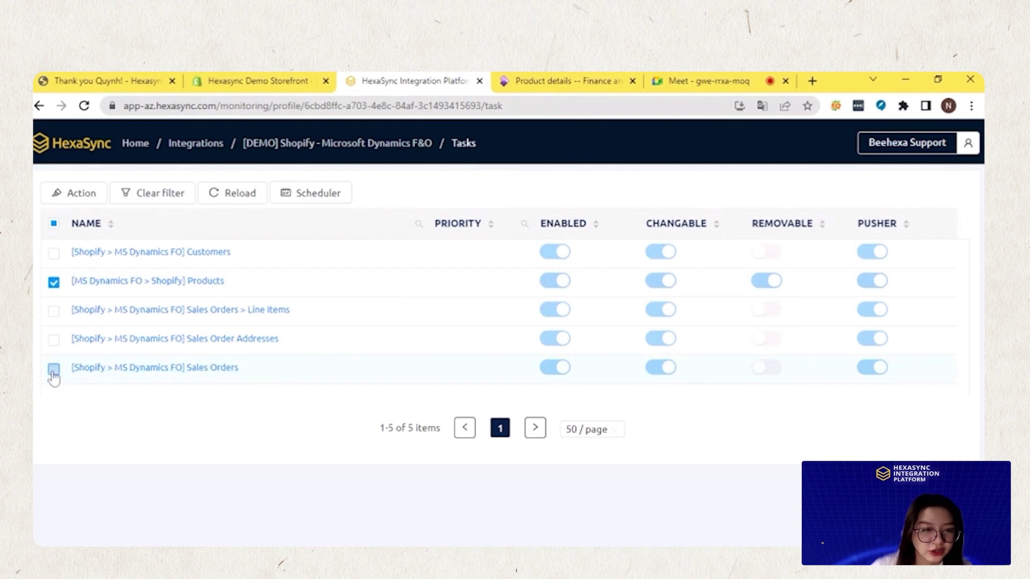
click(54, 283)
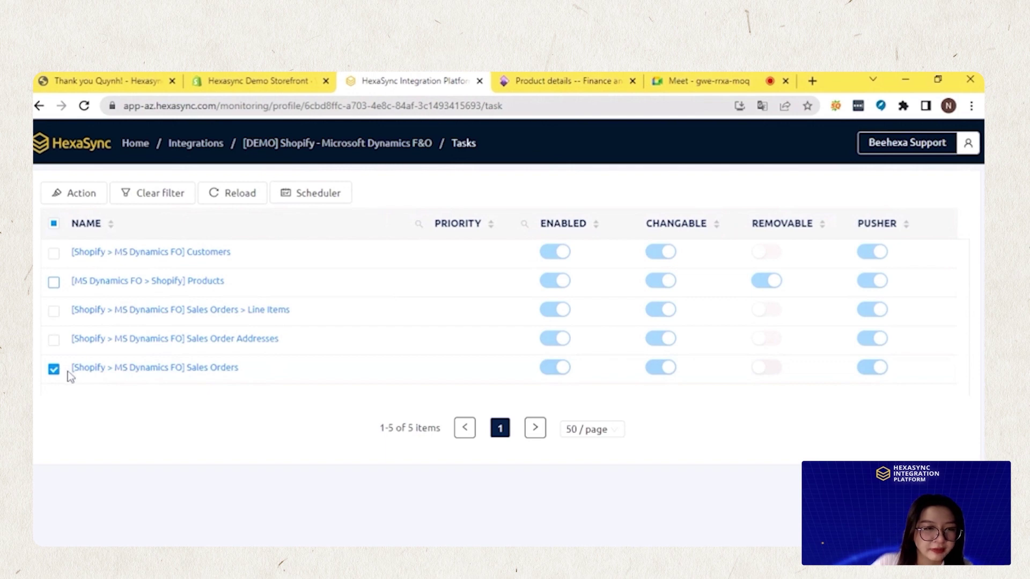
click(91, 368)
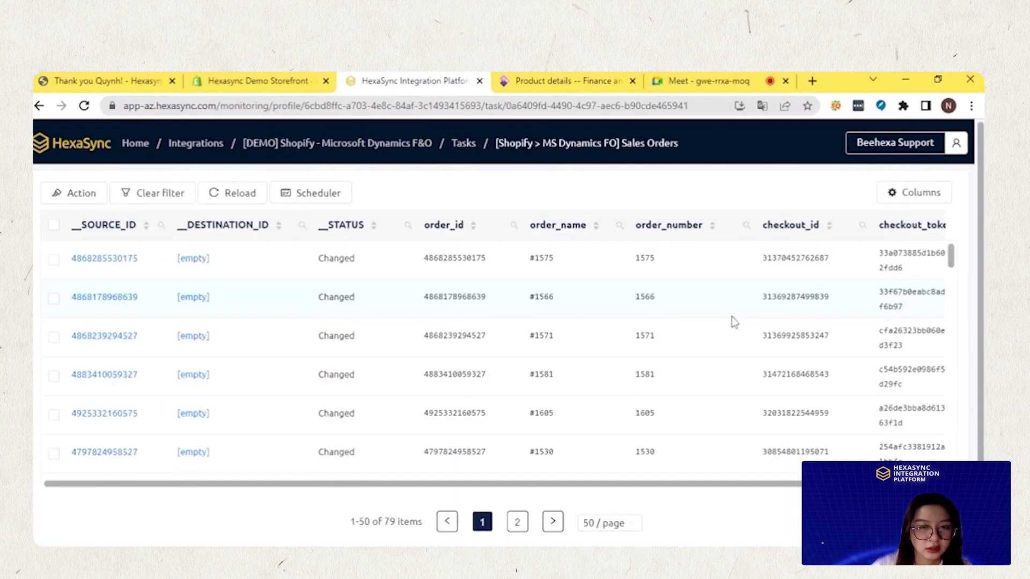
click(619, 225)
text(#1575)
click(531, 286)
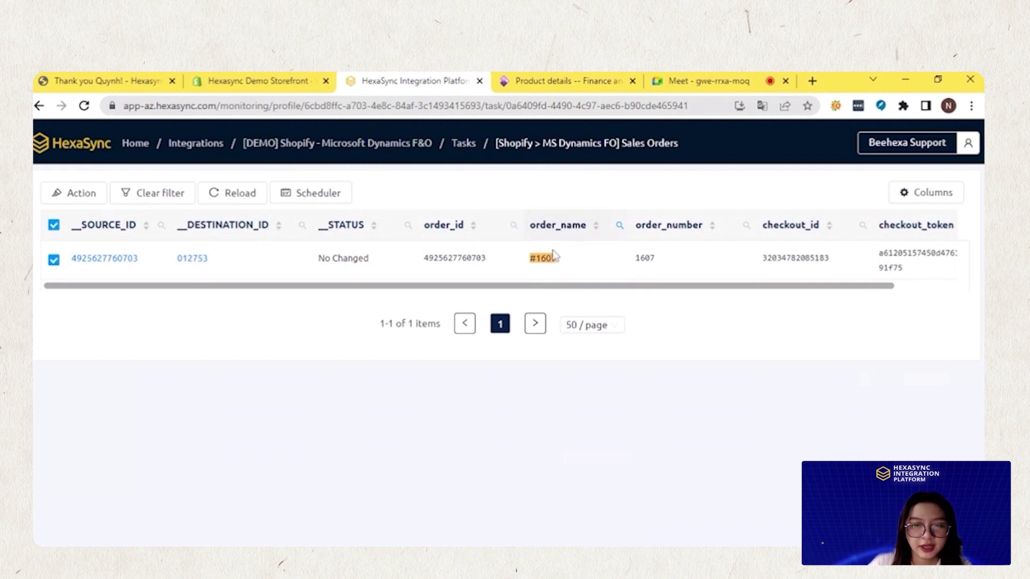
drag(520, 258, 560, 272)
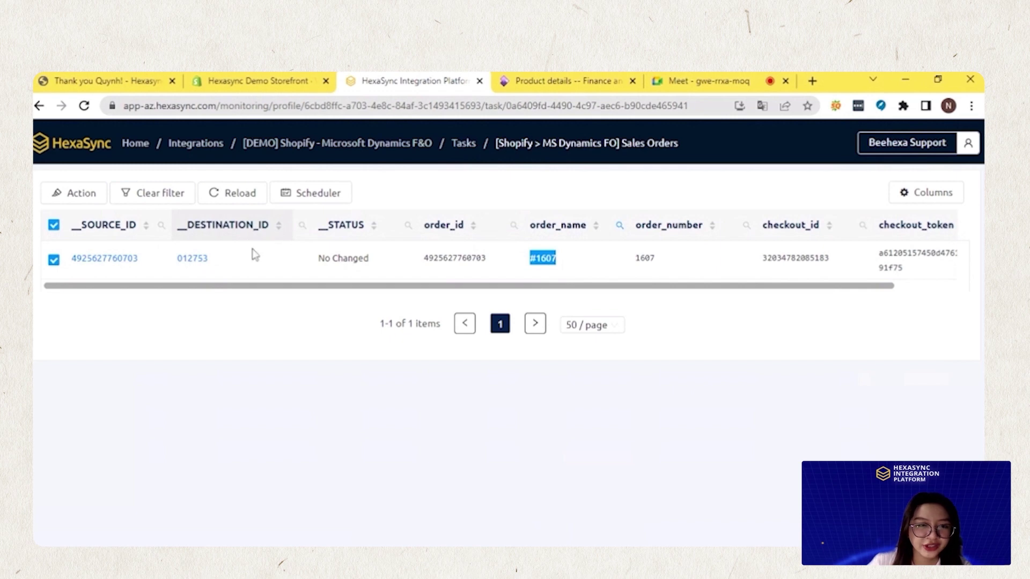
drag(165, 265, 203, 268)
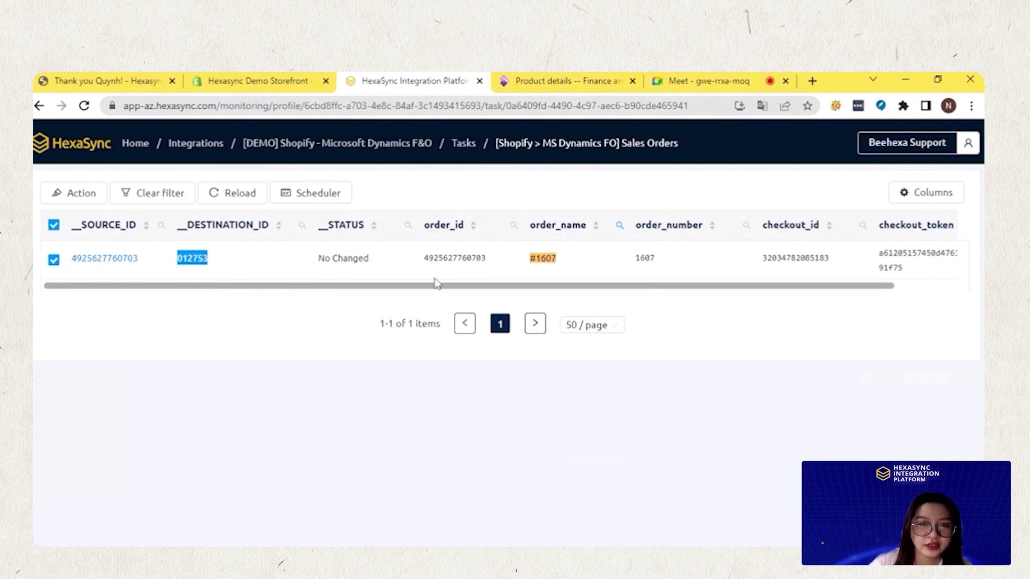
click(550, 81)
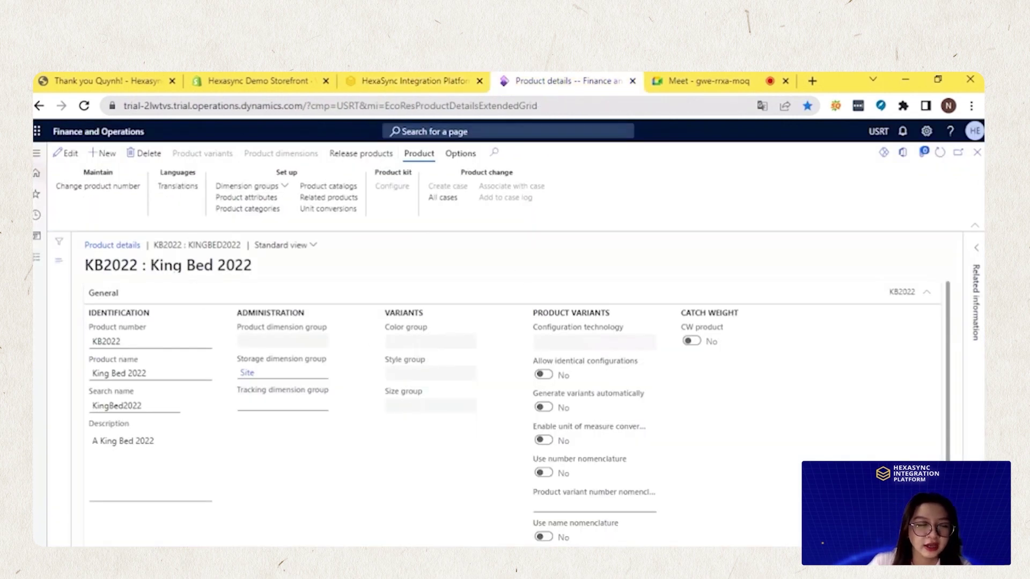
Go to the Sales orders list via Recent and select sales order 012753
click(36, 153)
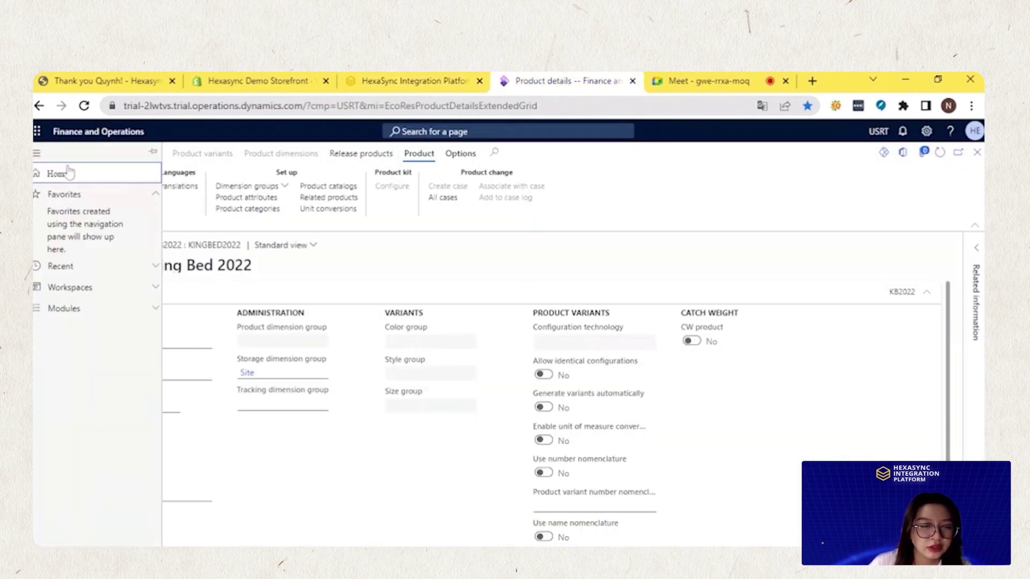
click(146, 268)
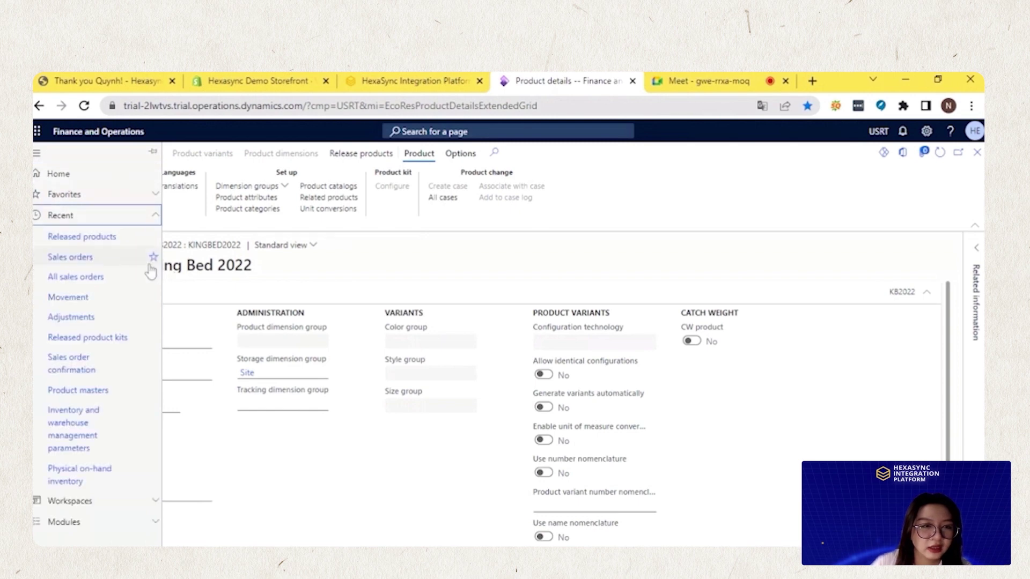
click(82, 258)
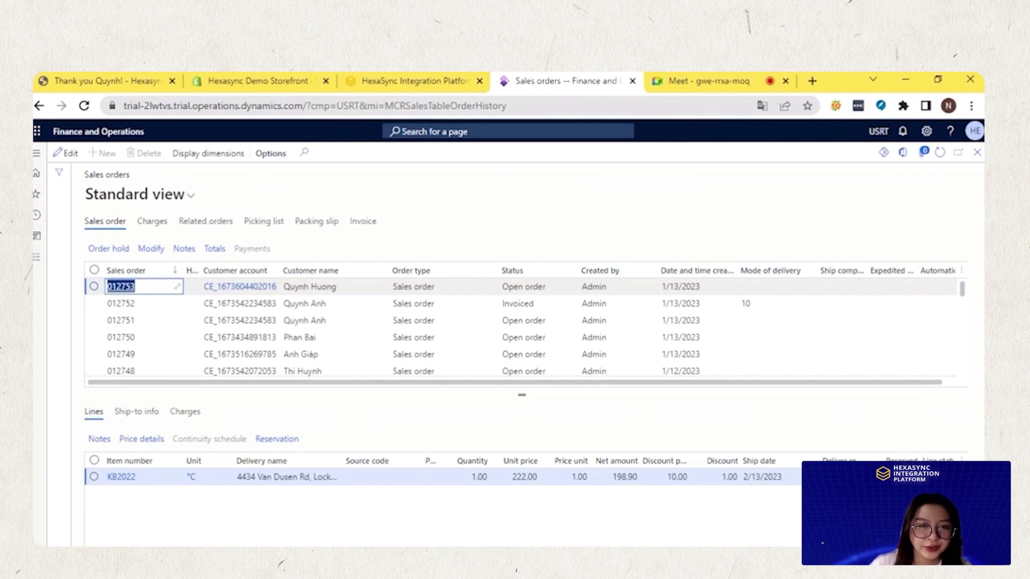
click(391, 86)
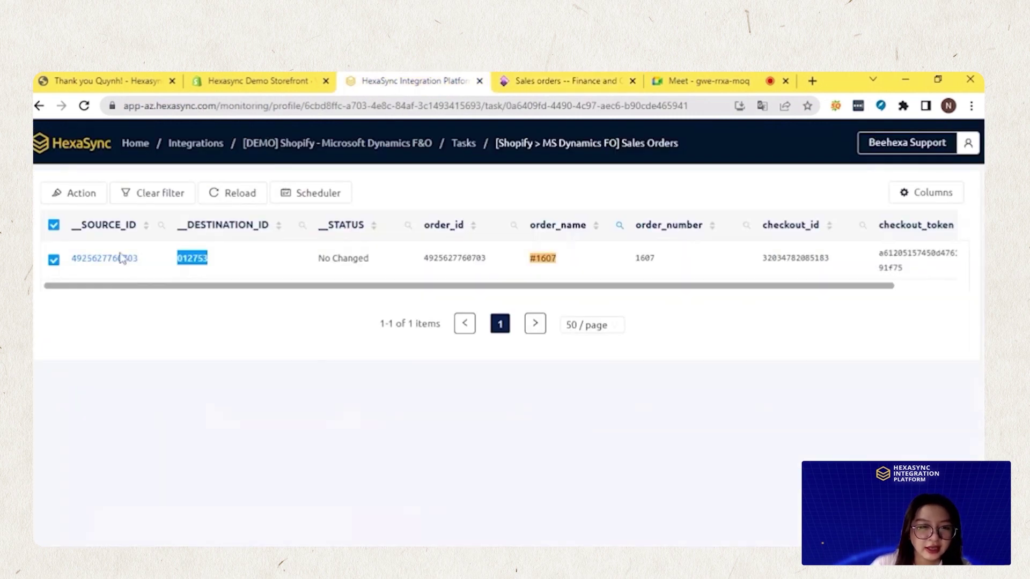
key(ctrl+Tab)
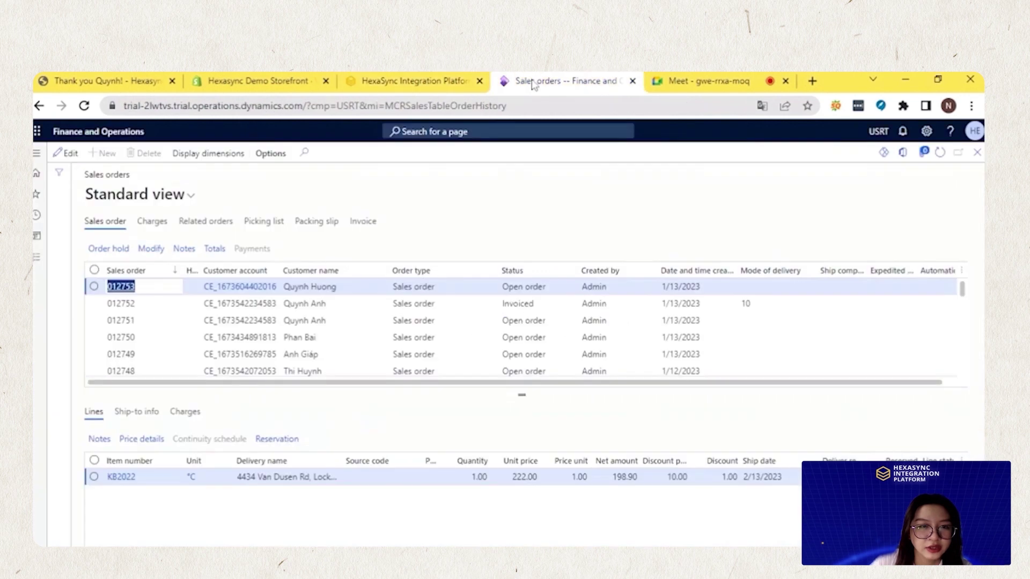
click(118, 288)
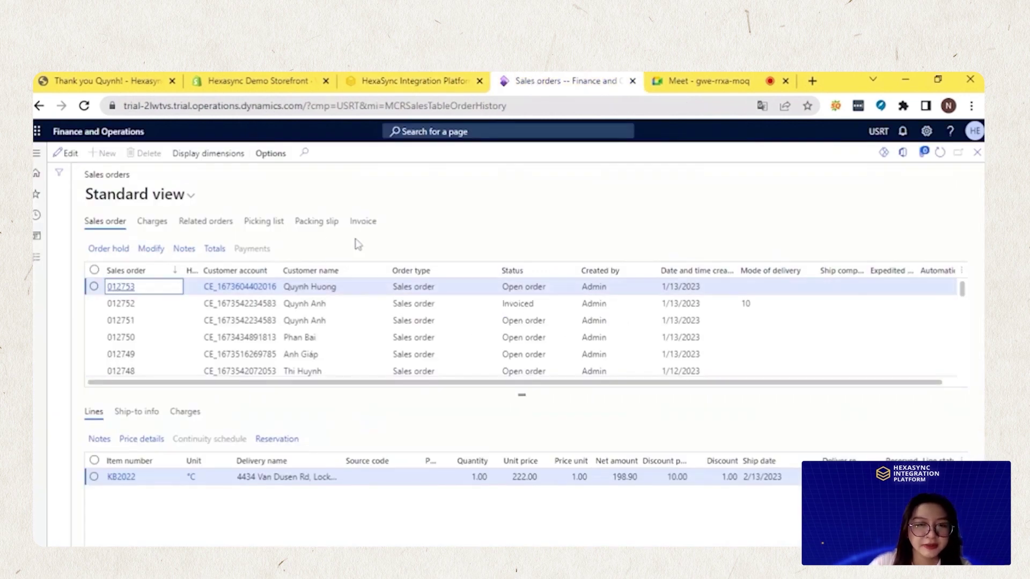
click(125, 290)
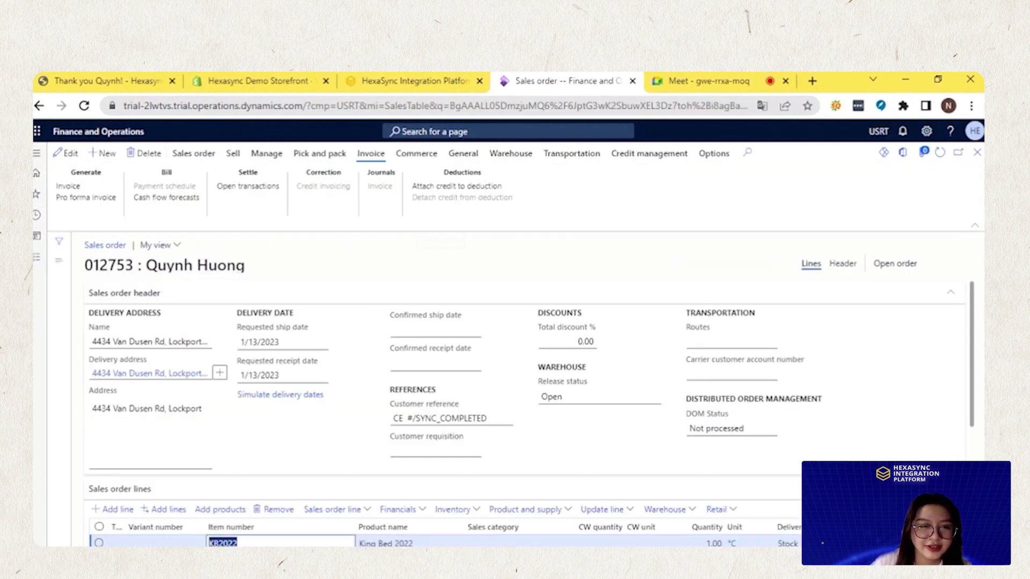
drag(84, 266, 242, 275)
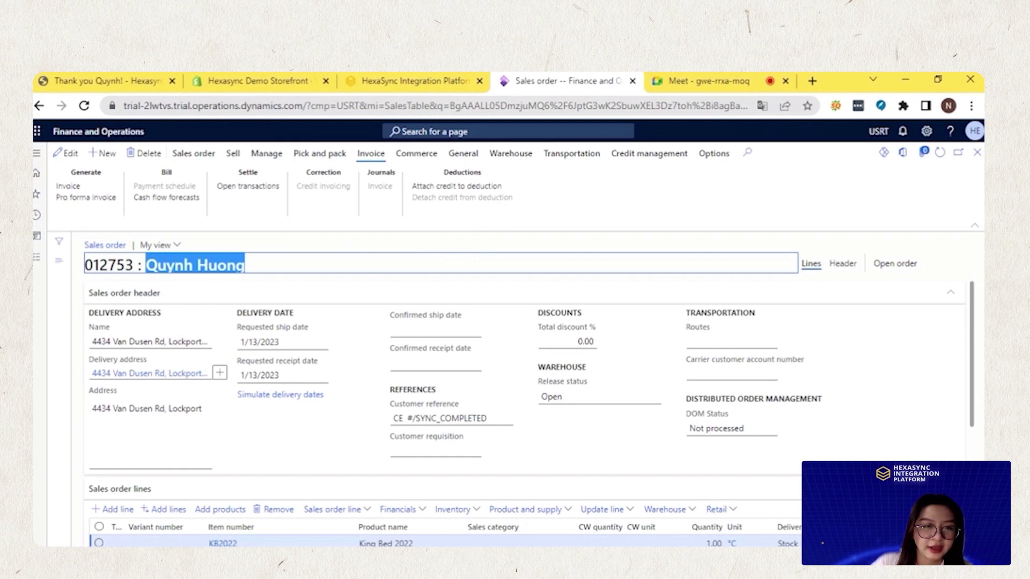
drag(91, 326, 172, 320)
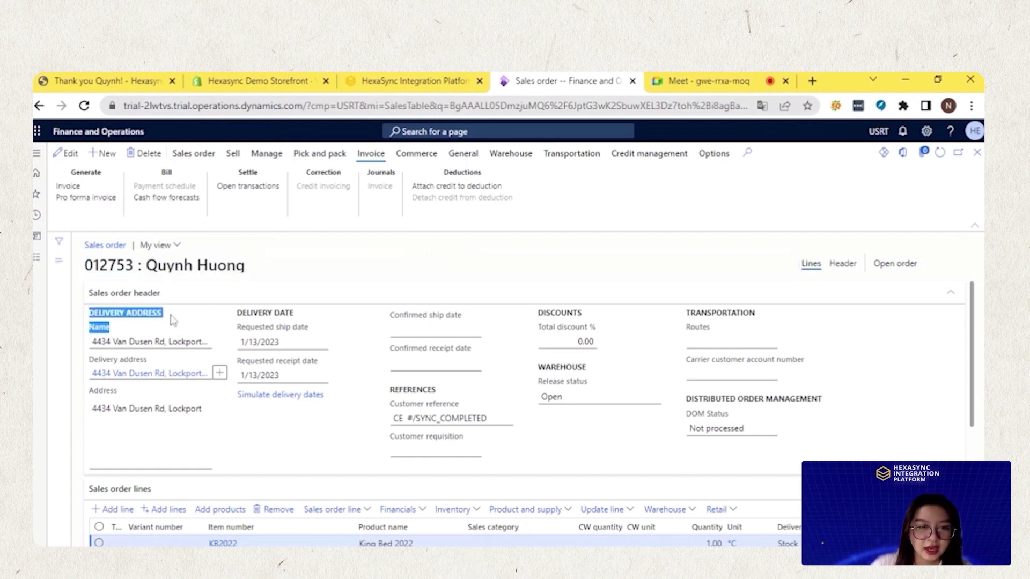
scroll(413, 360, down, 3)
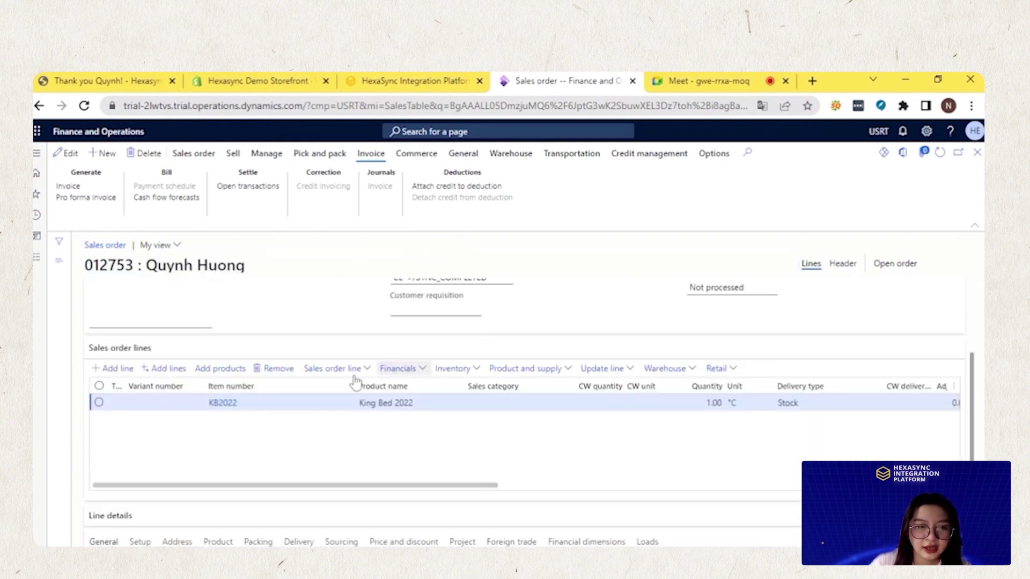